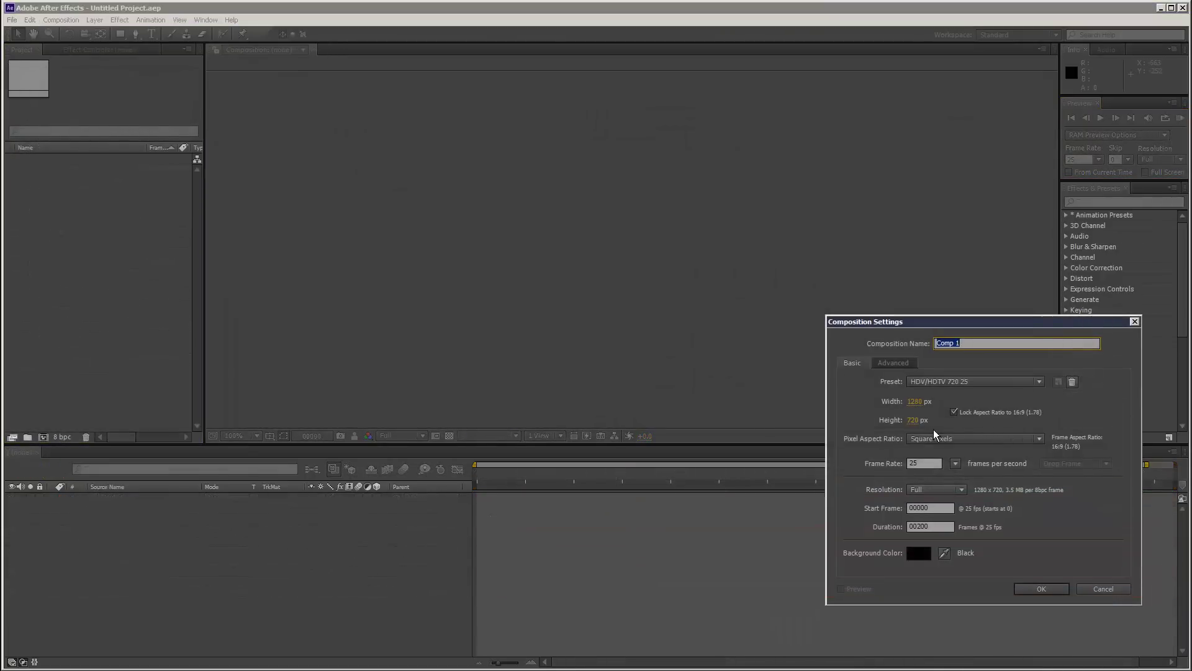
- Create Comp 1 at 1280×720, 25 fps from the HDV/HDTV 720 25 preset with a black background
left_click(1028, 589)
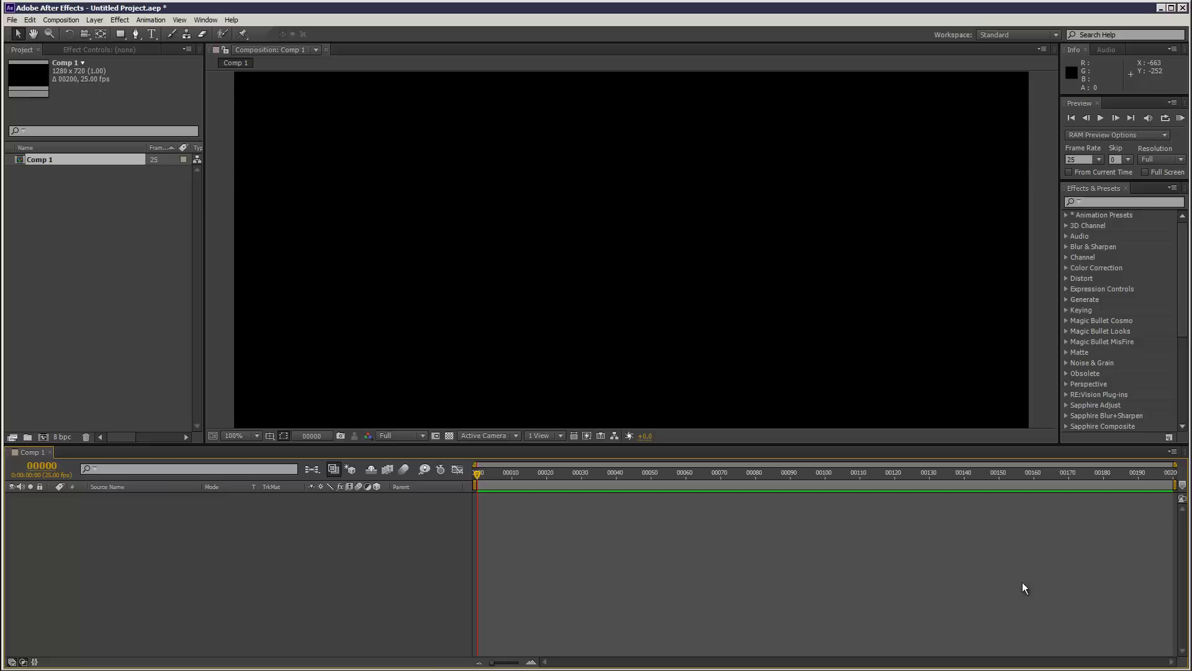
- Add a new Deep Royal Blue solid layer, Solid 1, to Comp 1
left_click(95, 20)
mouse_move(124, 32)
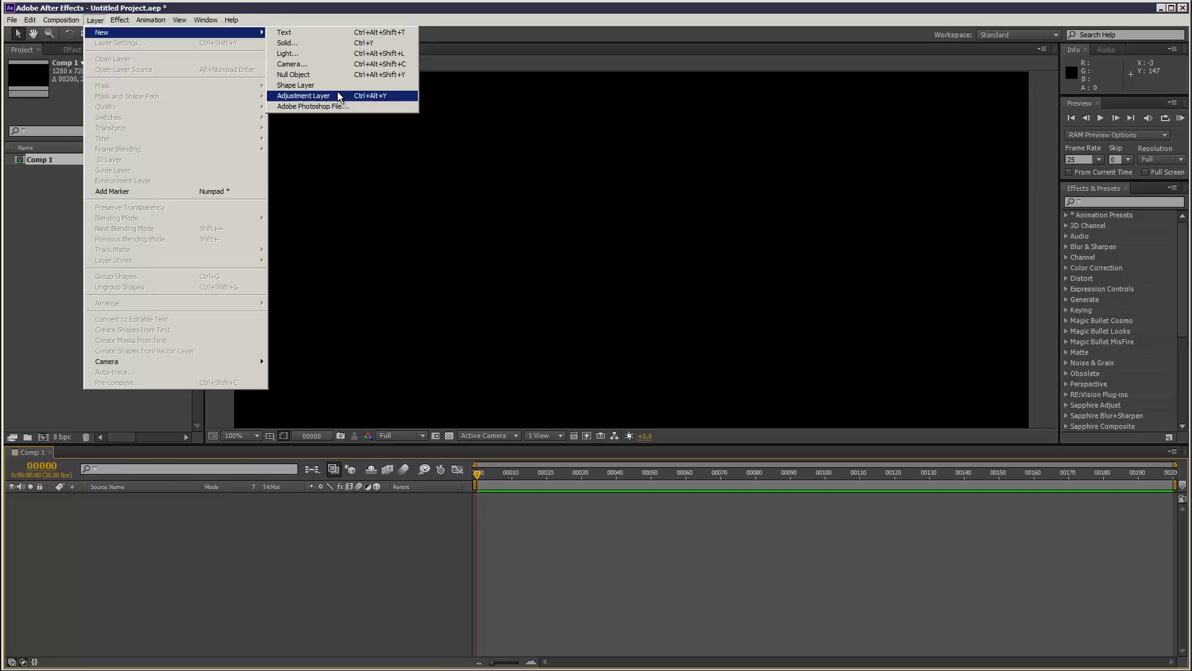
left_click(318, 44)
left_click(808, 606)
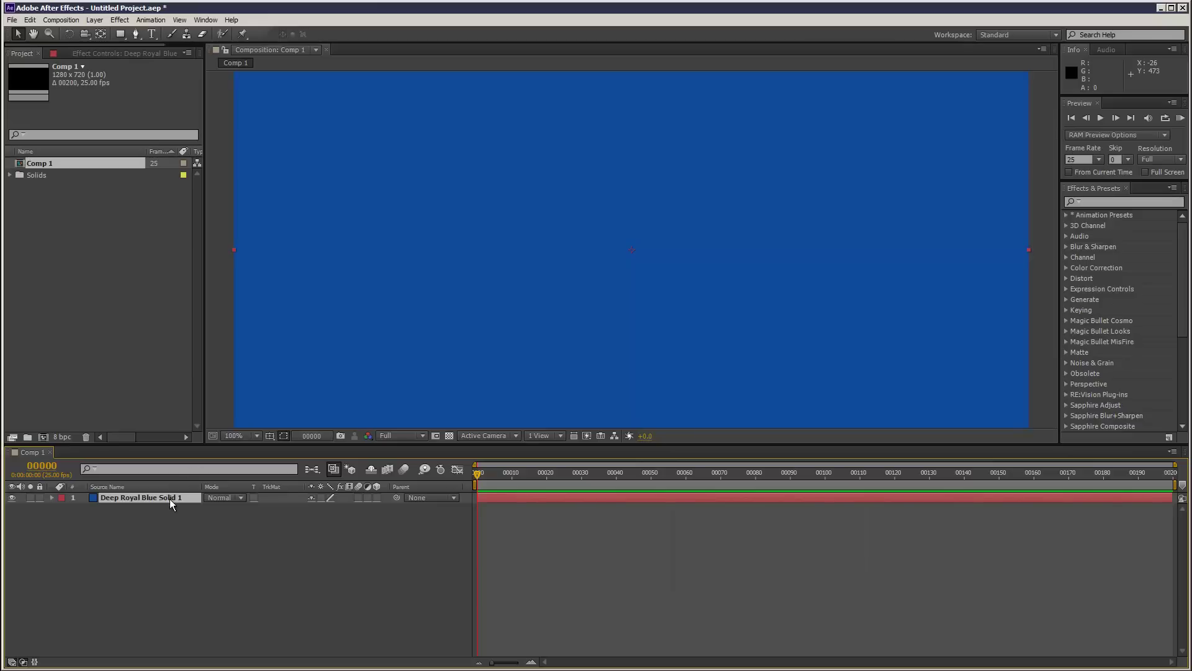
- Apply CC Particle Systems II from the Simulation effects to the solid
left_click(119, 20)
mouse_move(241, 360)
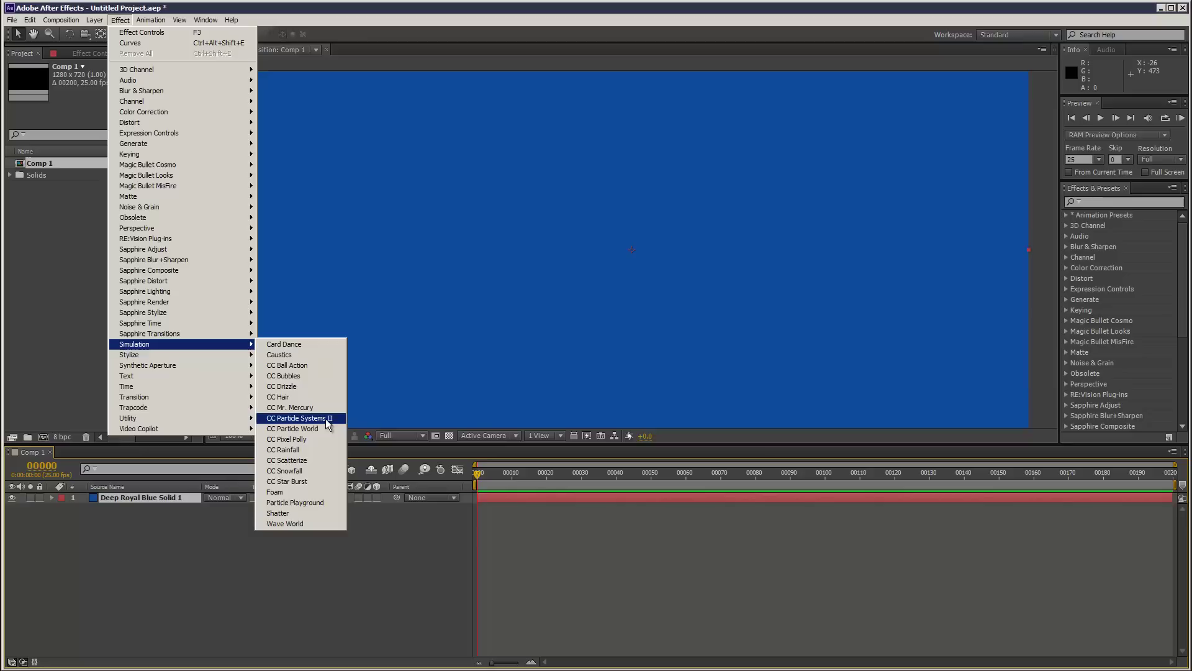
left_click(327, 419)
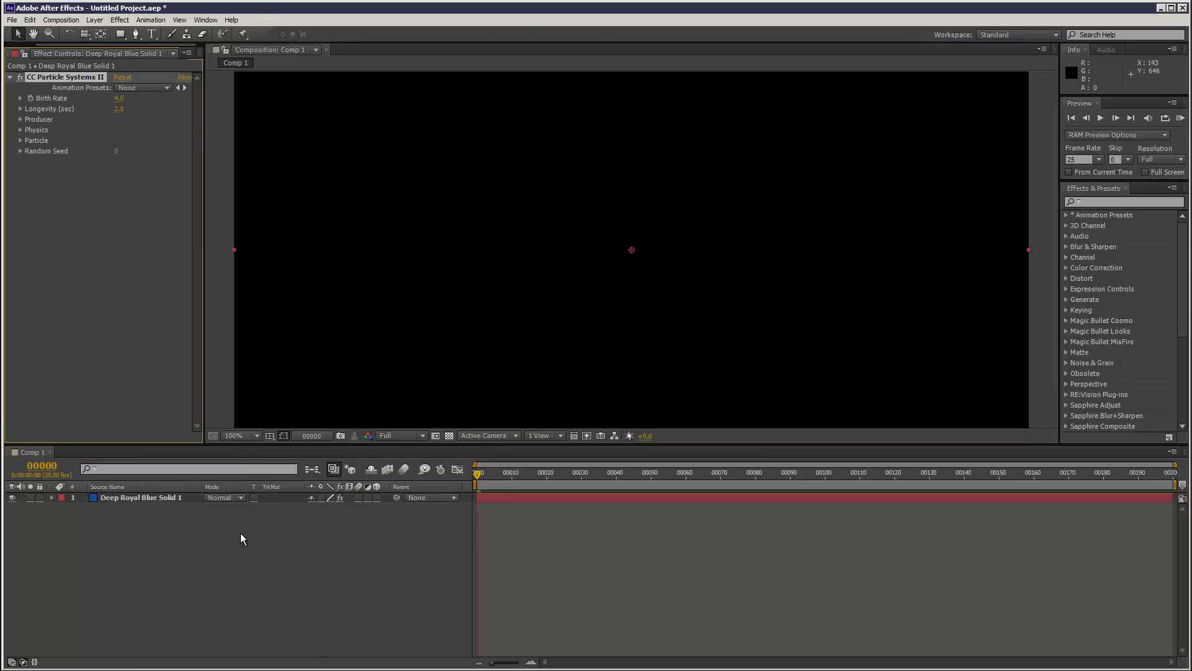
- Add a Null 1 layer and move its anchor point to the null's centre
left_click(94, 20)
mouse_move(163, 35)
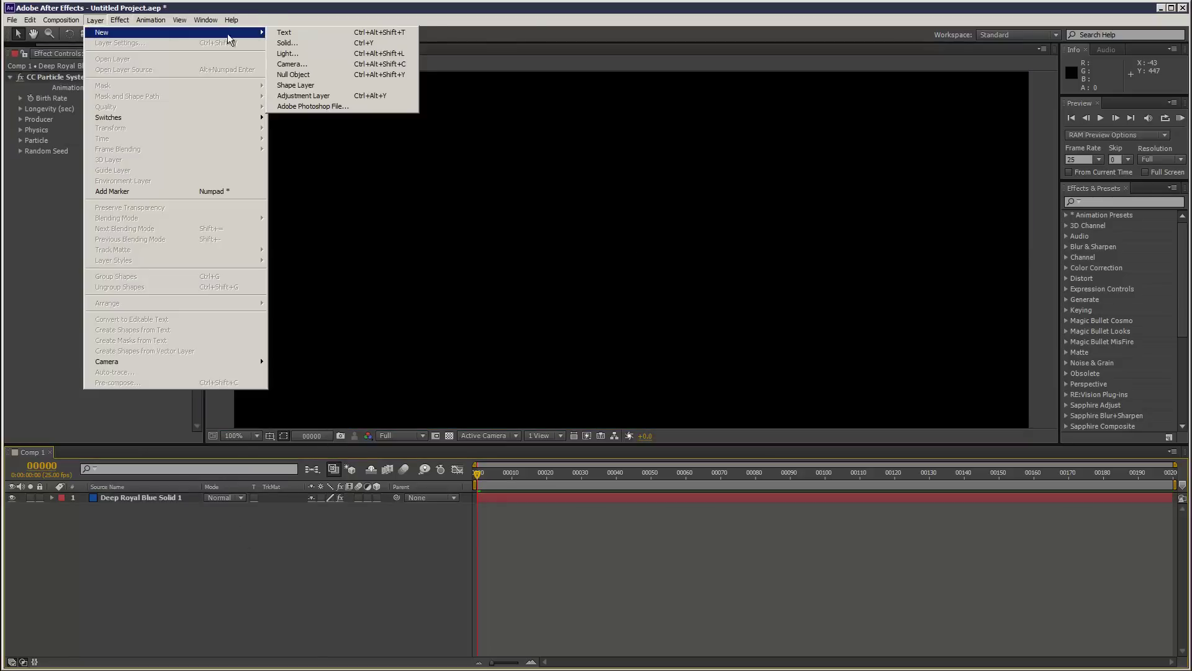
left_click(310, 75)
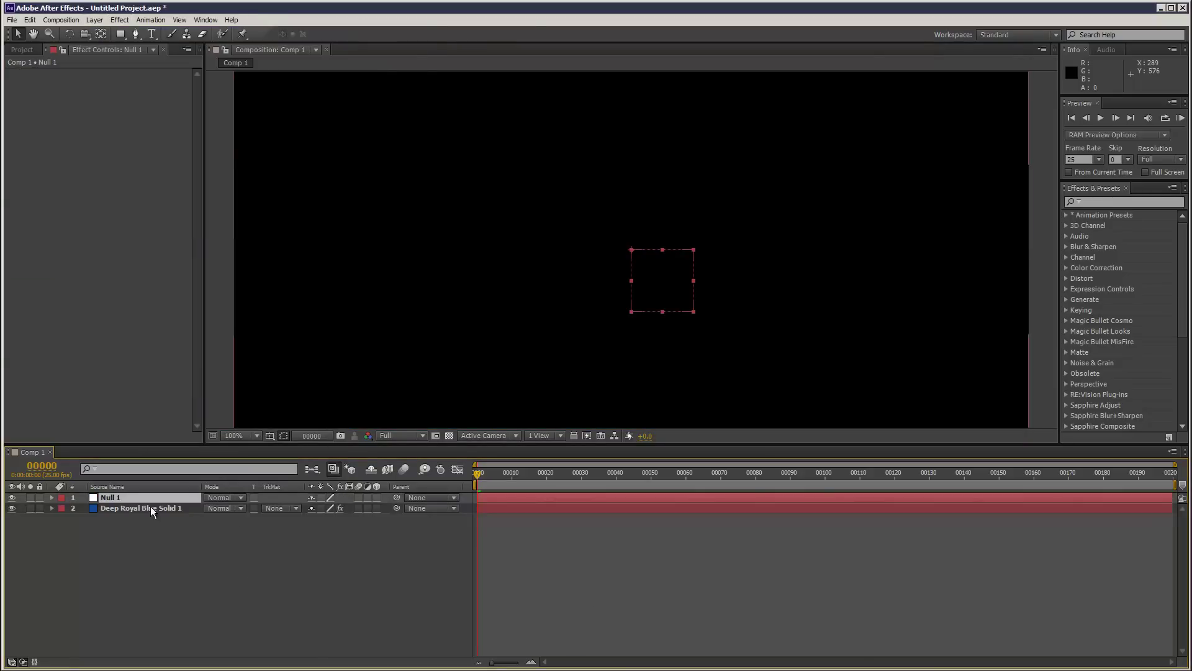
key("y")
left_click_drag(628, 250, 662, 281)
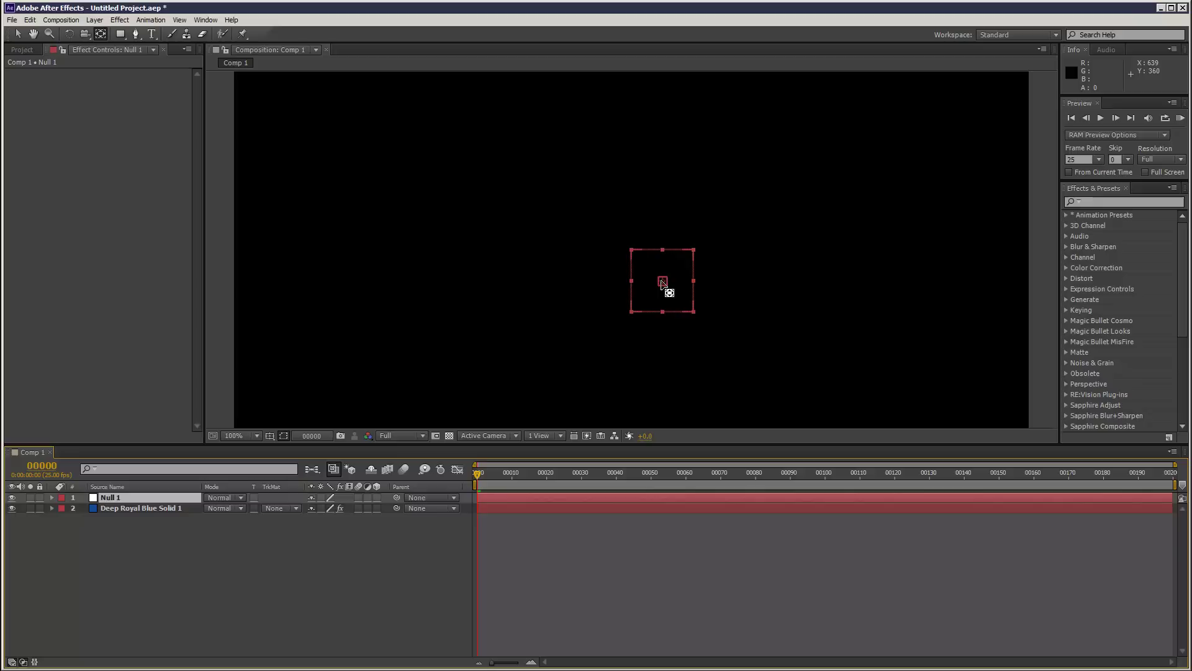
key("v")
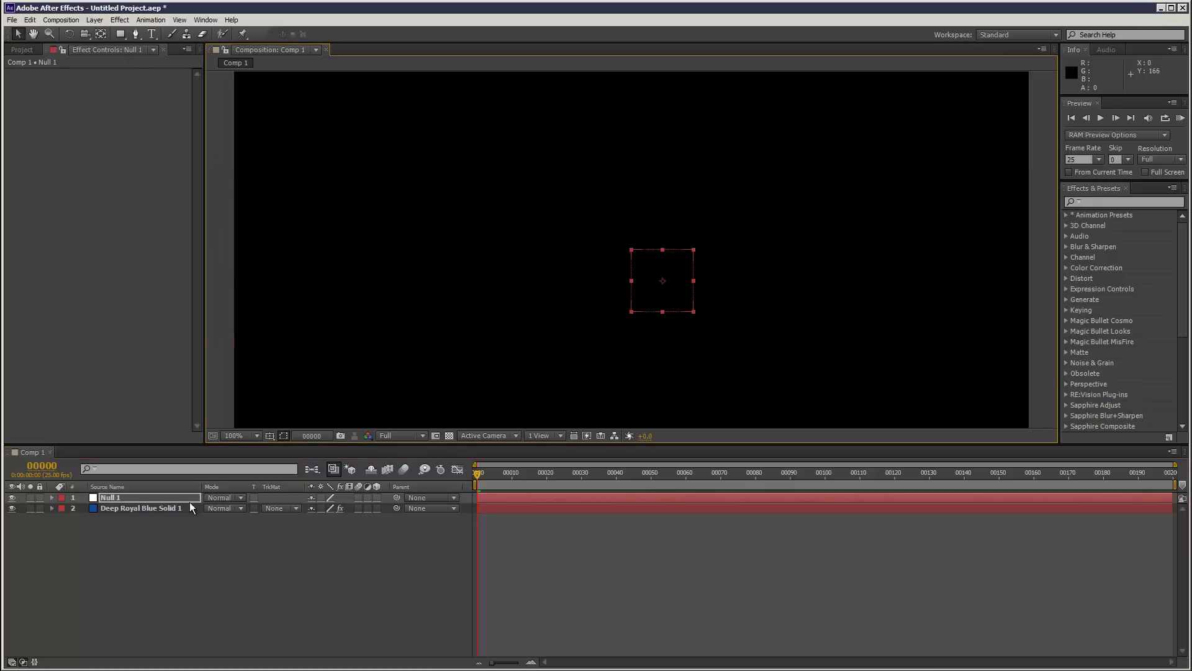
- Rename the particle solid layer to 'part'
left_click(155, 507)
key("Return")
type("part")
key("Return")
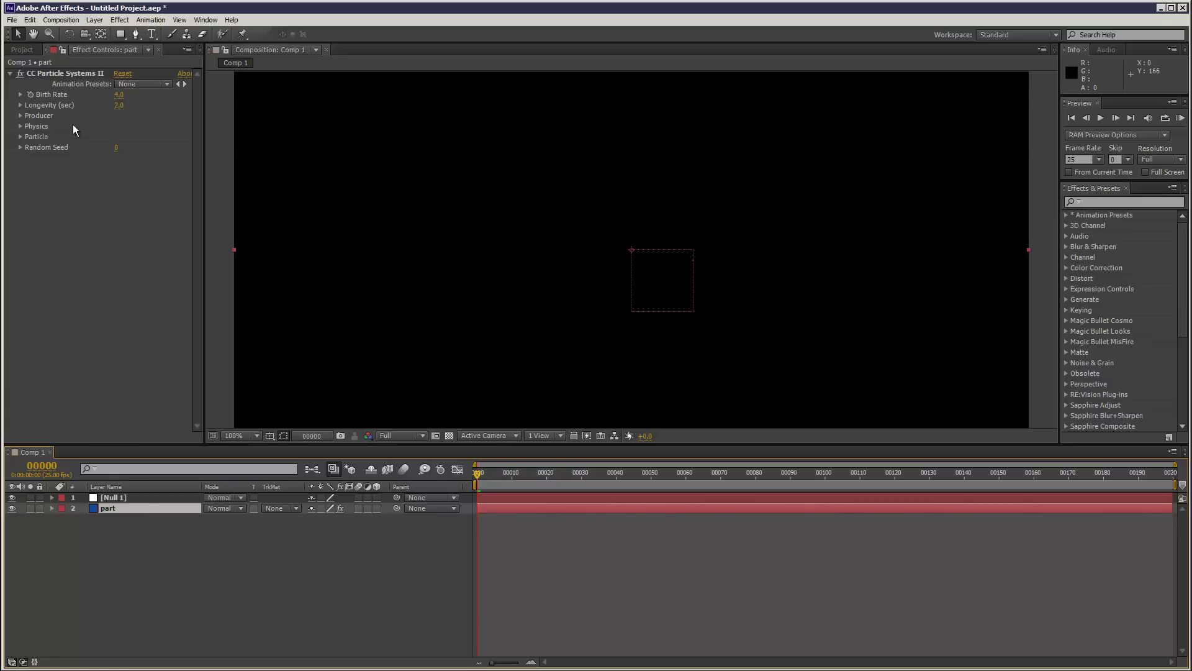
- Link part's Producer Position to Null 1's Position with an expression
left_click(33, 131)
left_click(21, 115)
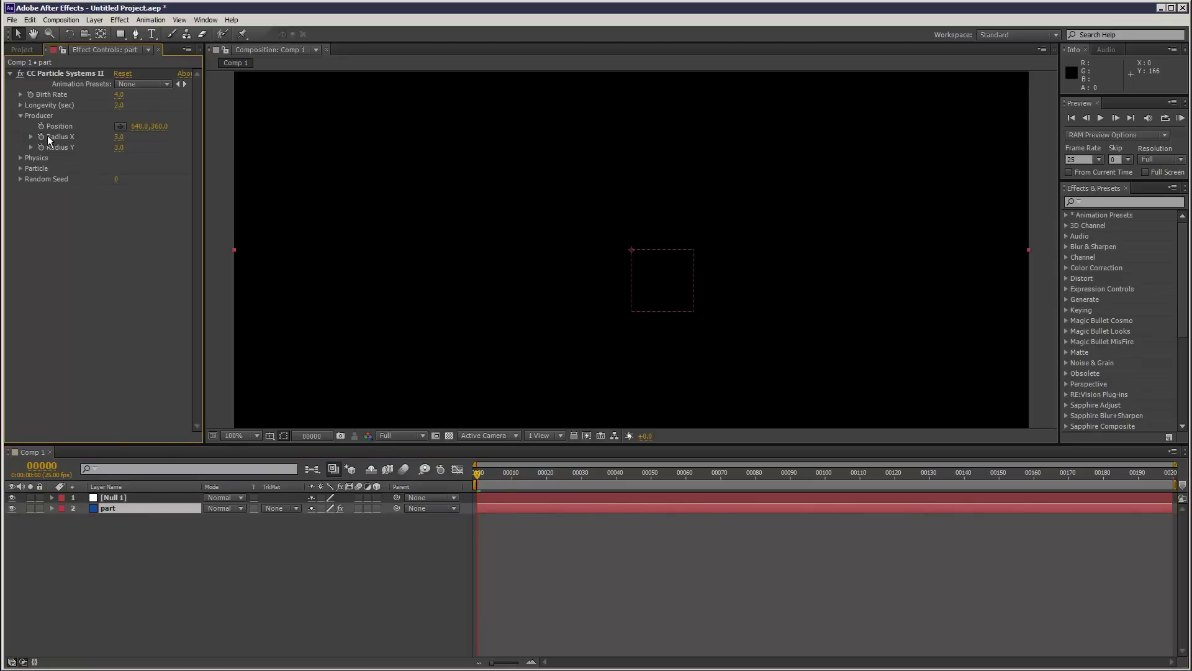
left_click(173, 497)
left_click(141, 507)
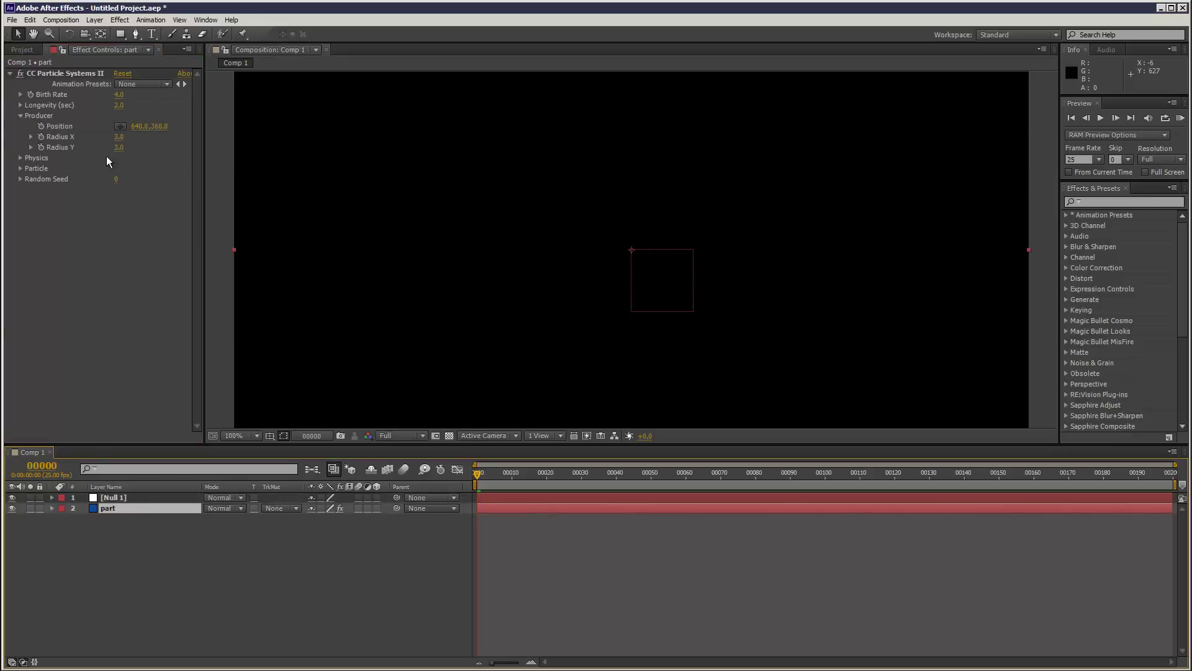
left_click(43, 127, "alt")
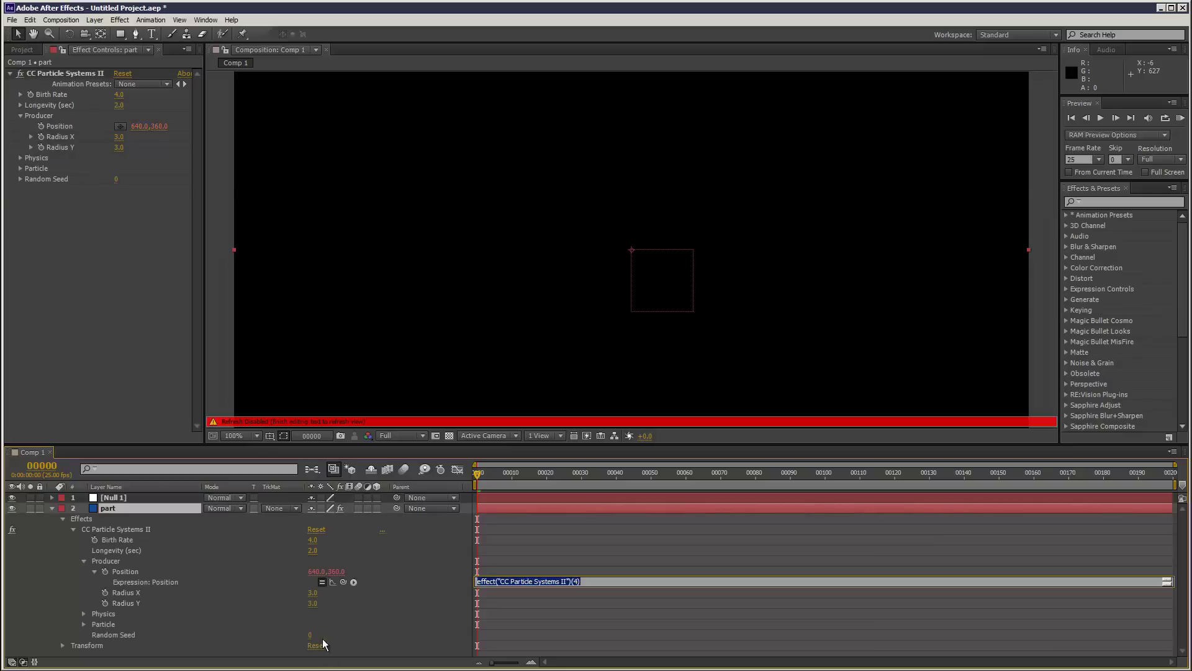
left_click_drag(343, 582, 151, 497)
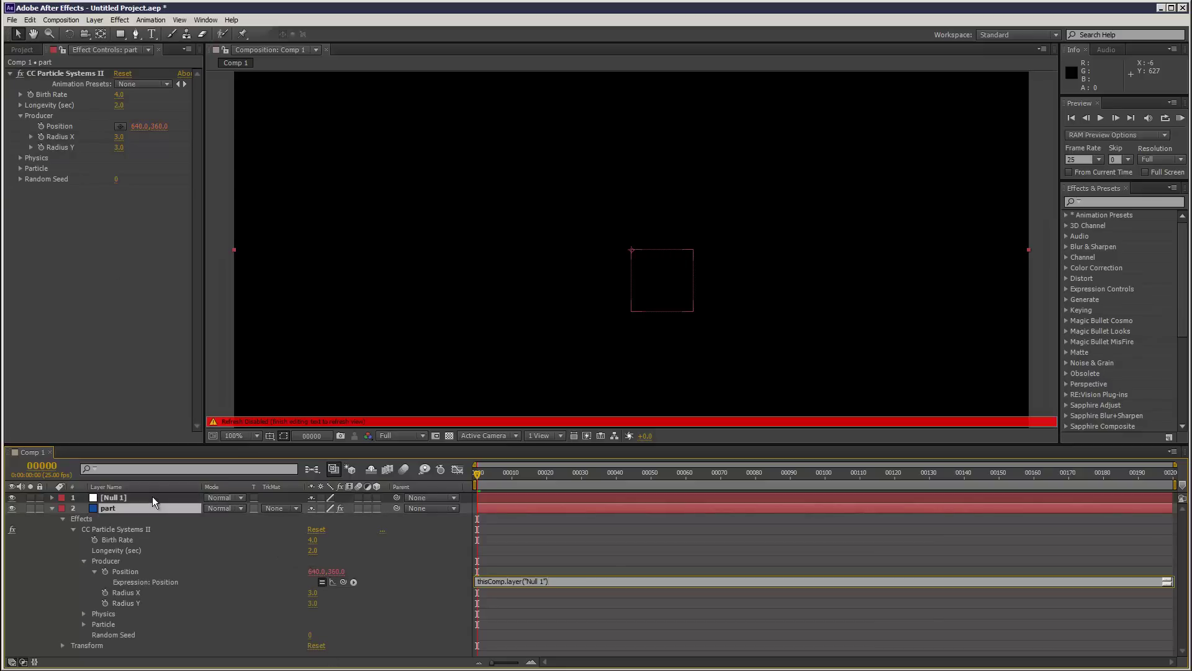
key("Return")
key("p")
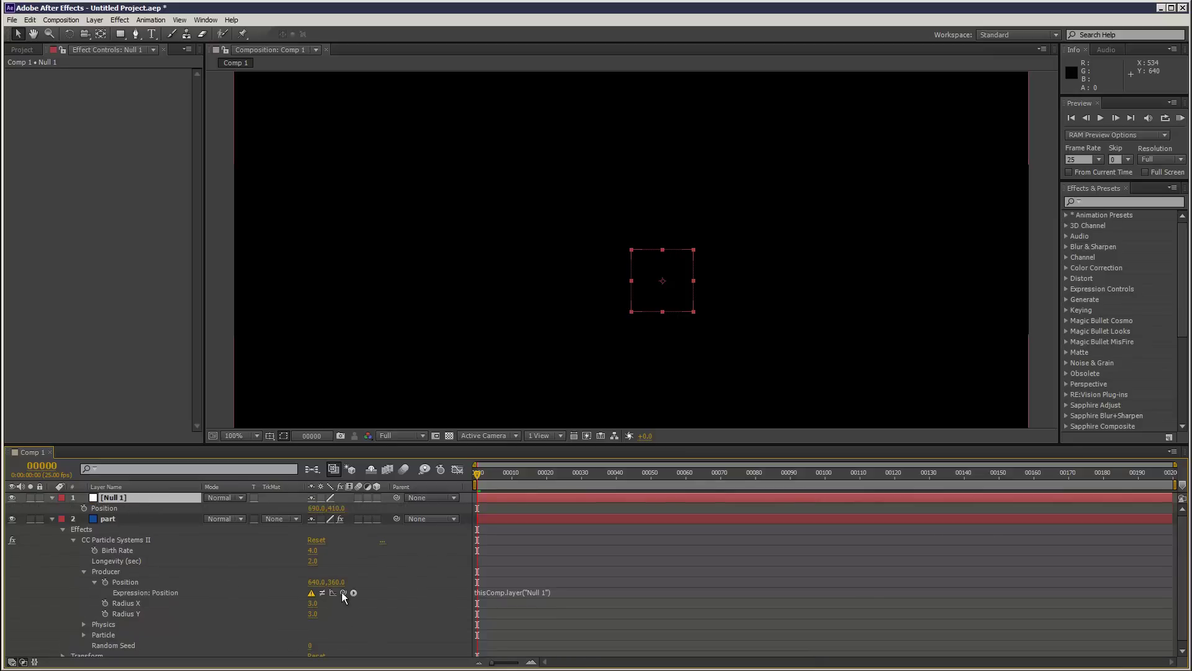
left_click_drag(341, 591, 188, 508)
left_click(686, 564)
left_click(52, 497)
left_click(52, 508)
- Move Null 1 up and left at frame 61 and check the emitter follows through frame 197
left_click_drag(533, 472, 686, 472)
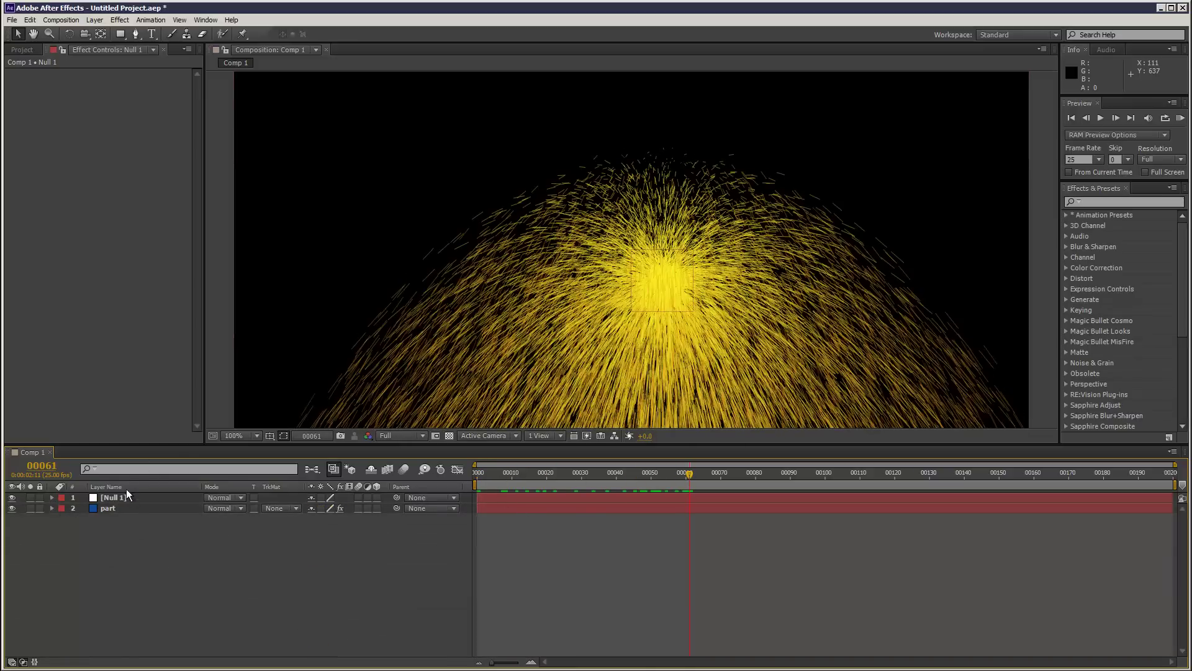
left_click(124, 498)
left_click_drag(679, 303, 498, 273)
left_click_drag(490, 474, 374, 487)
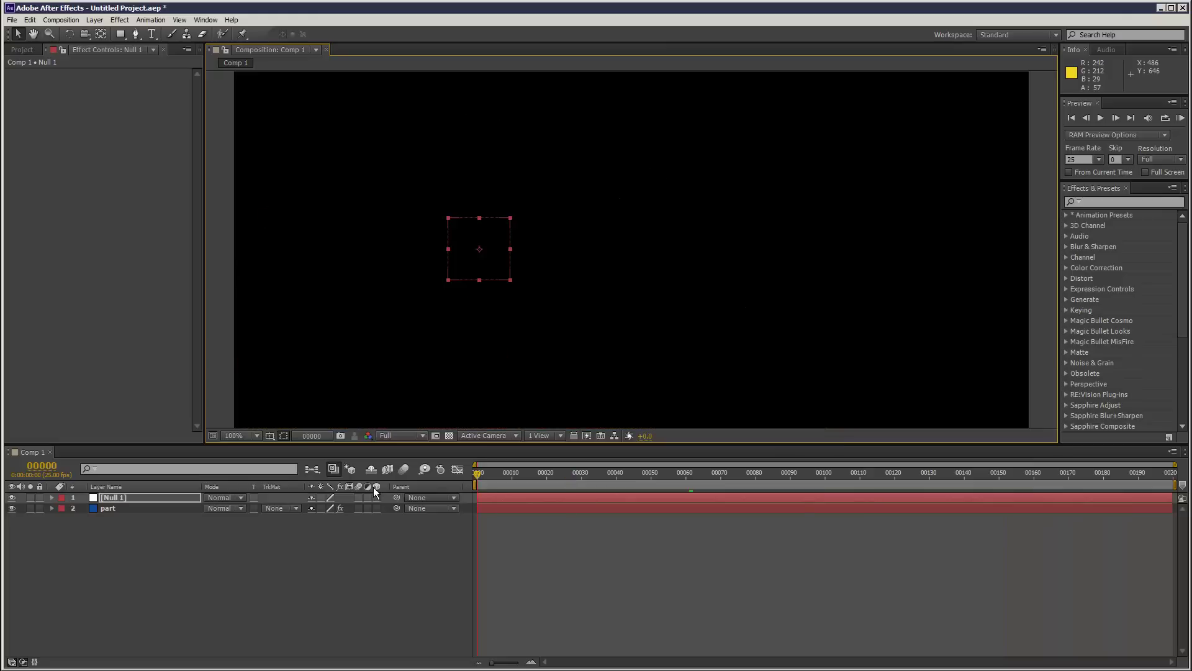
left_click(152, 509)
- Add a wiggle(1,300) expression to Null 1's Position
left_click(147, 497)
key("p")
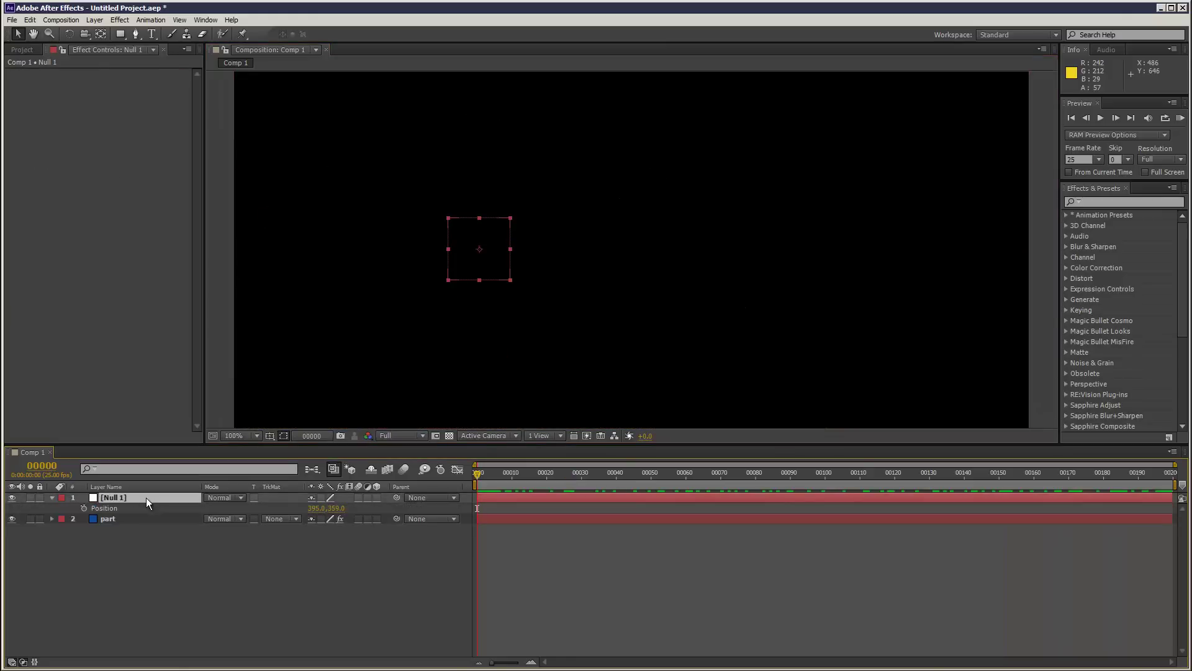
left_click(84, 508, "alt")
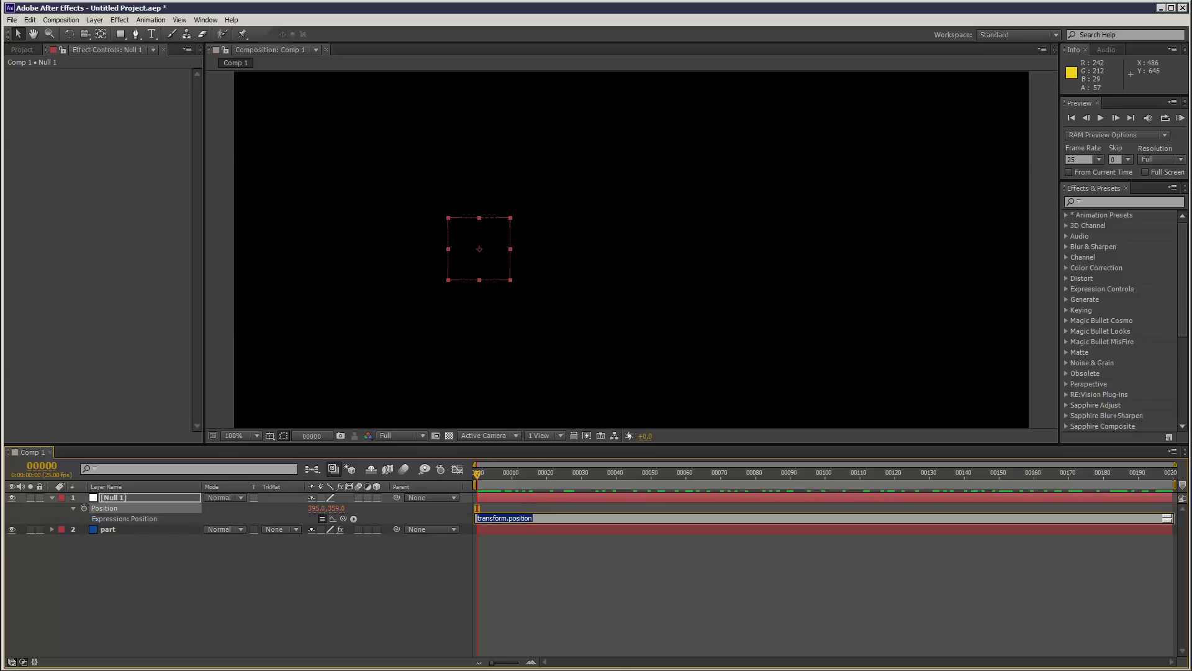
type("wiggle")
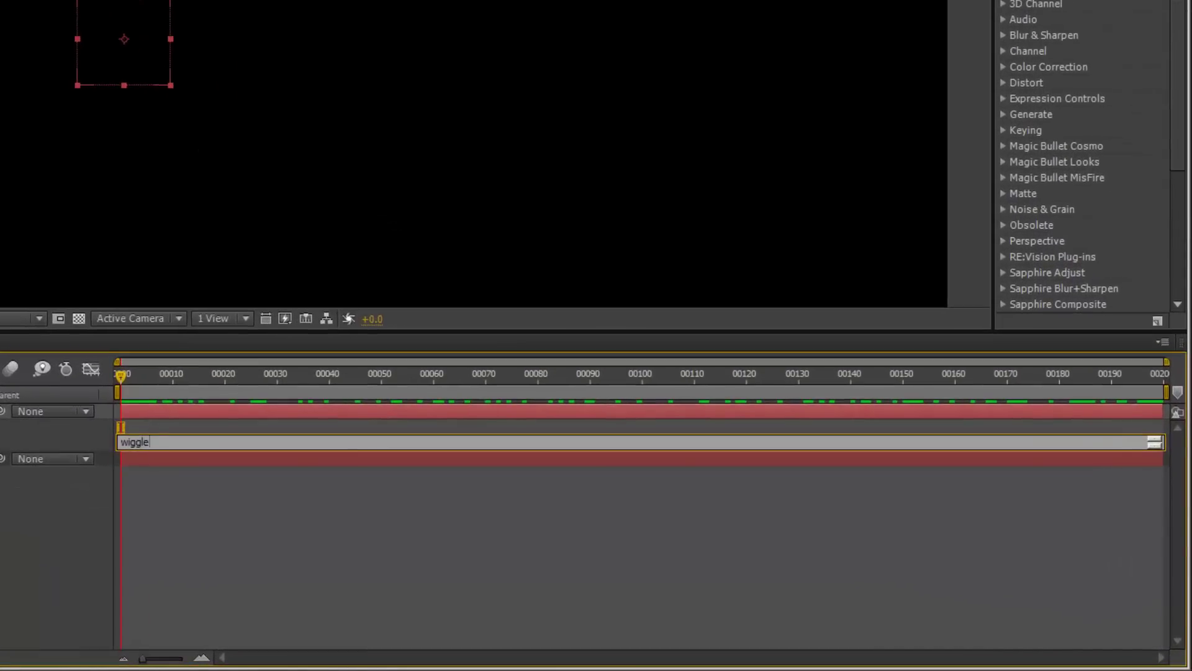
type("(1,300);")
left_click(373, 602)
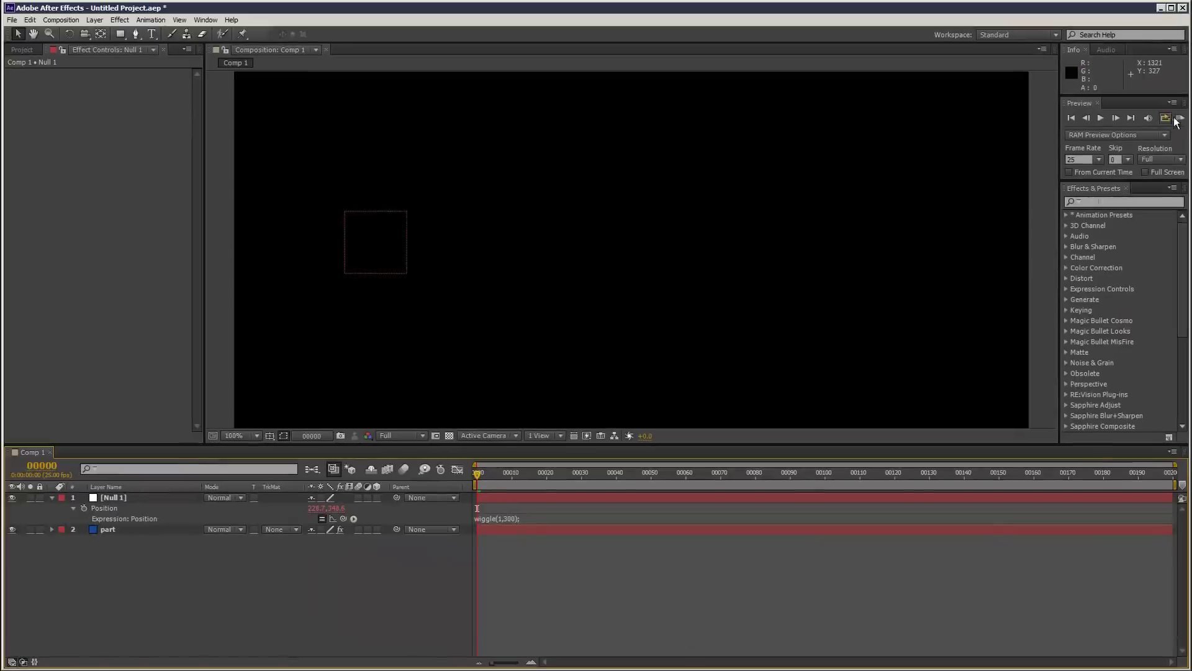
- Preview the particles drifting with the wiggling null
left_click(1179, 120)
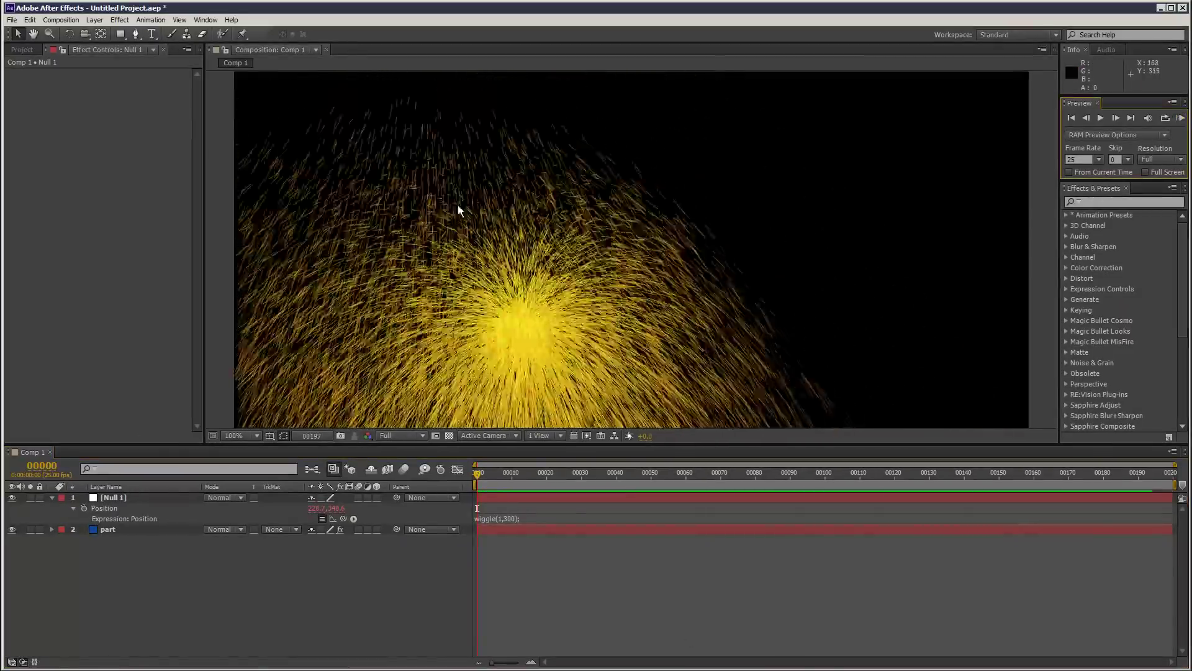
left_click(234, 539)
left_click(143, 532)
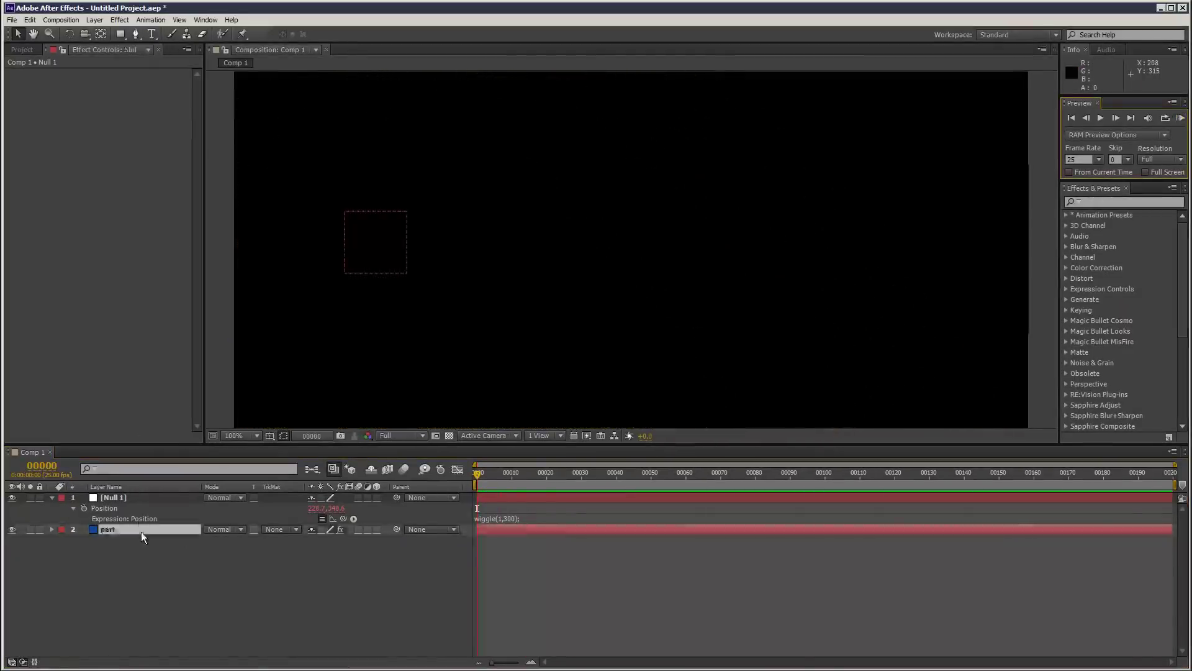
- Set the emitter's Radius Y to 1.0 at frame 44
left_click_drag(514, 482, 632, 486)
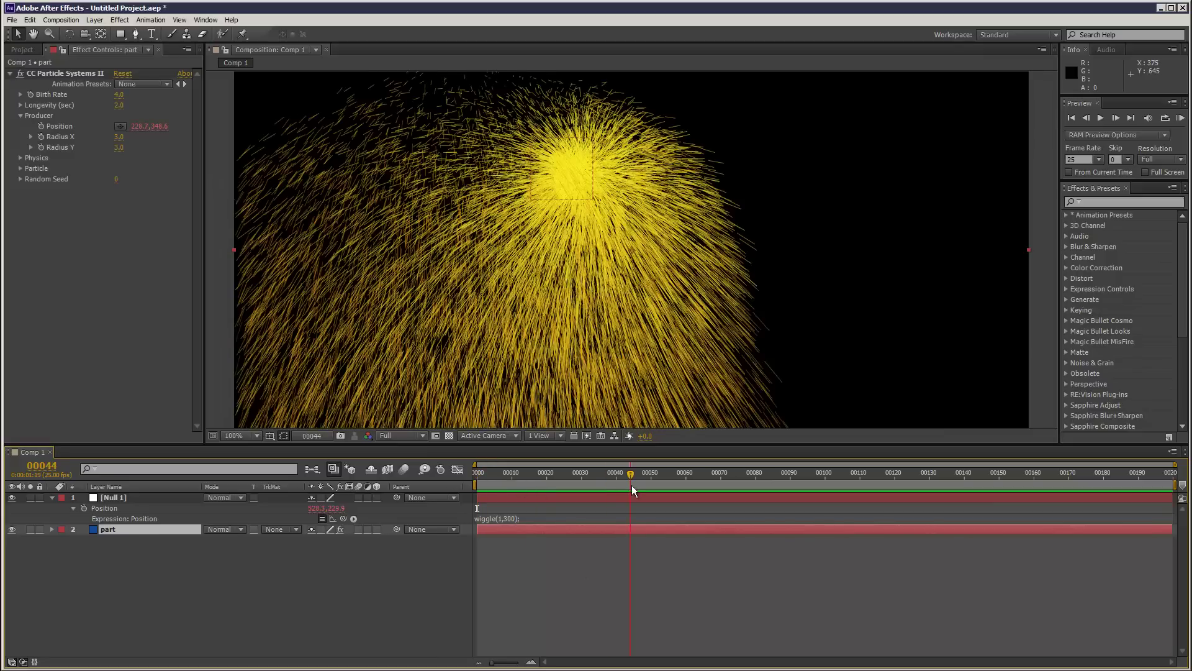
left_click(122, 147)
type("1")
key("Return")
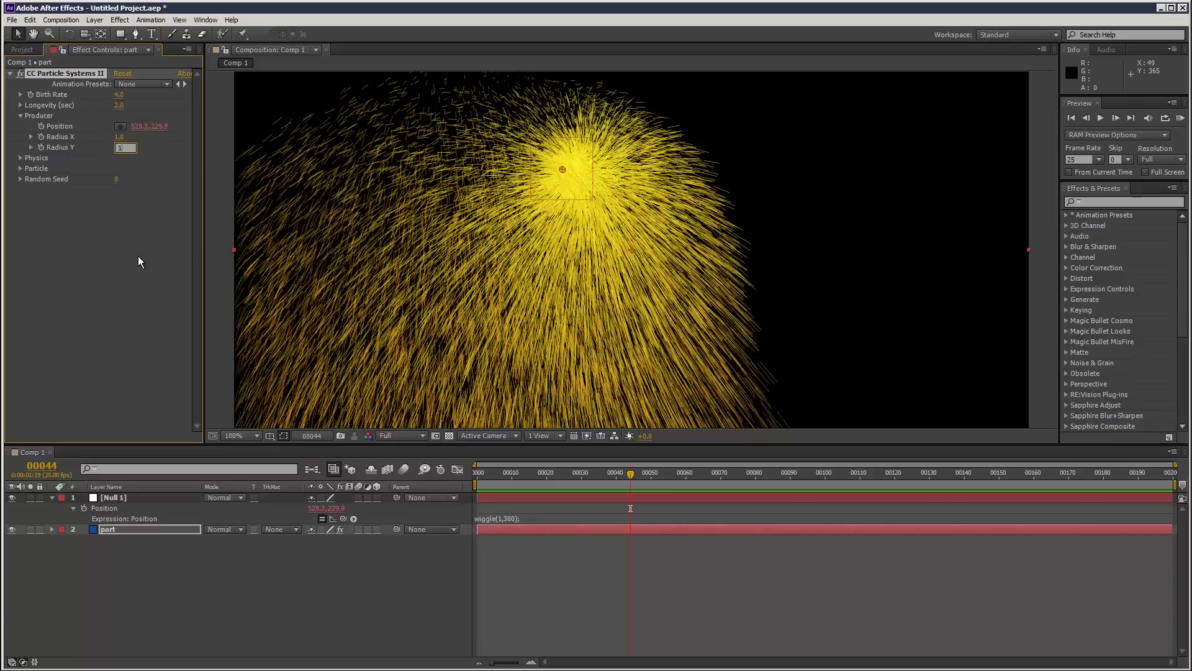
- Set the Physics Animation to Direction Normalized after briefly trying Direction
left_click(19, 158)
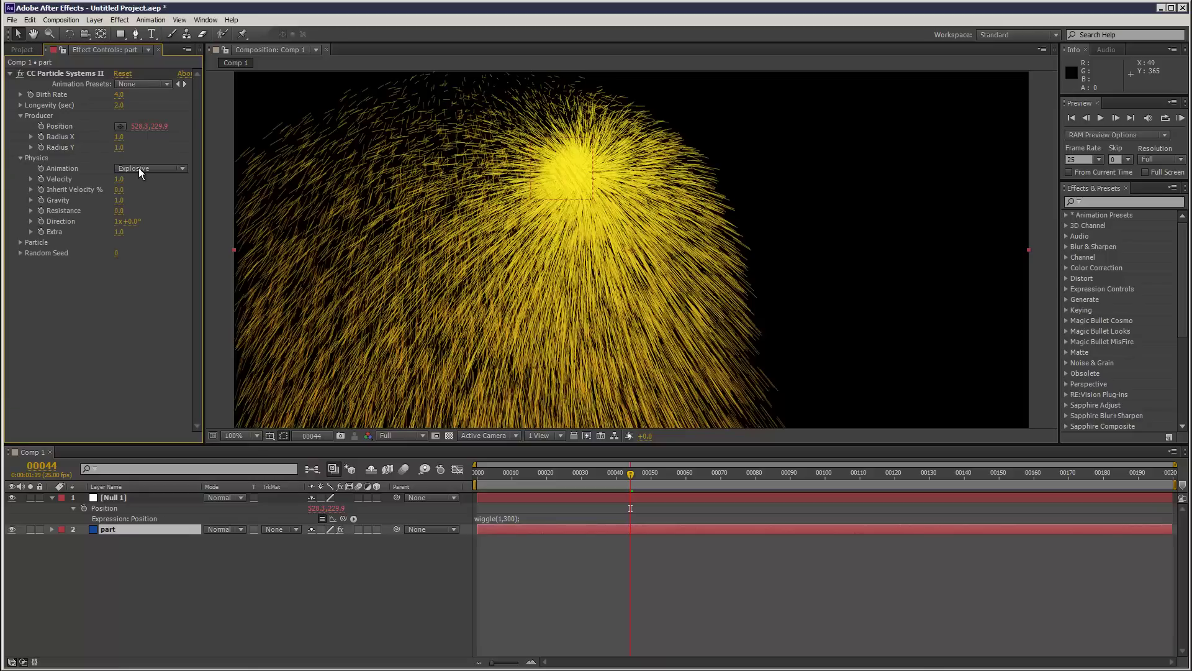
left_click(145, 167)
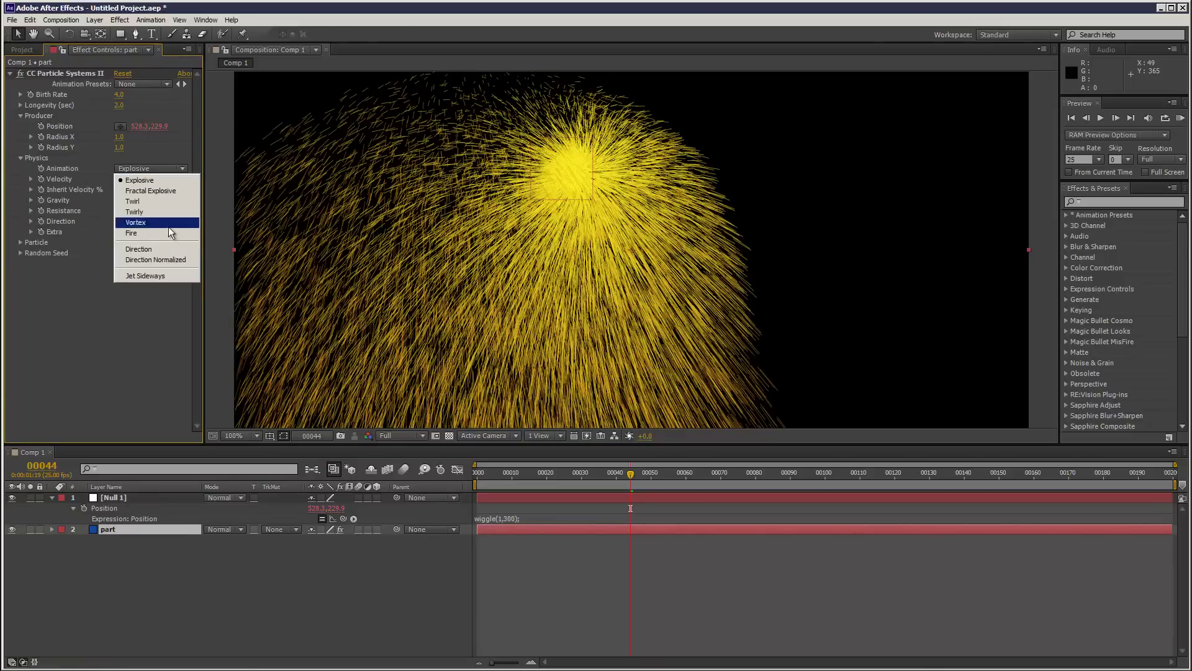
left_click(174, 259)
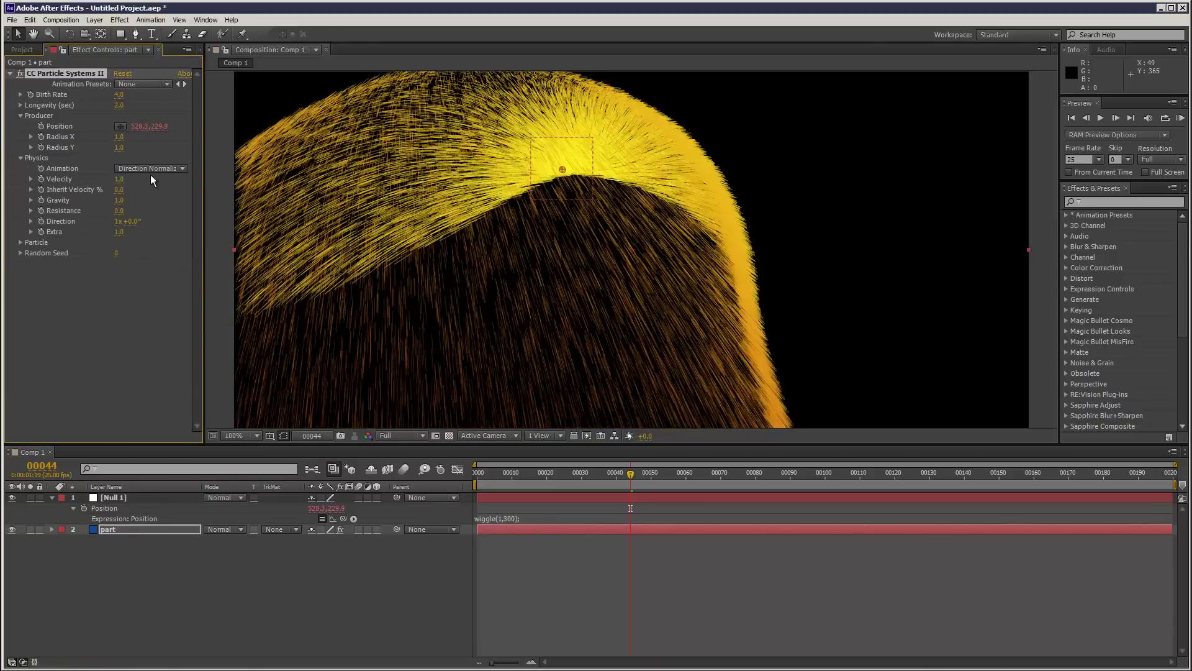
left_click(143, 166)
left_click(157, 249)
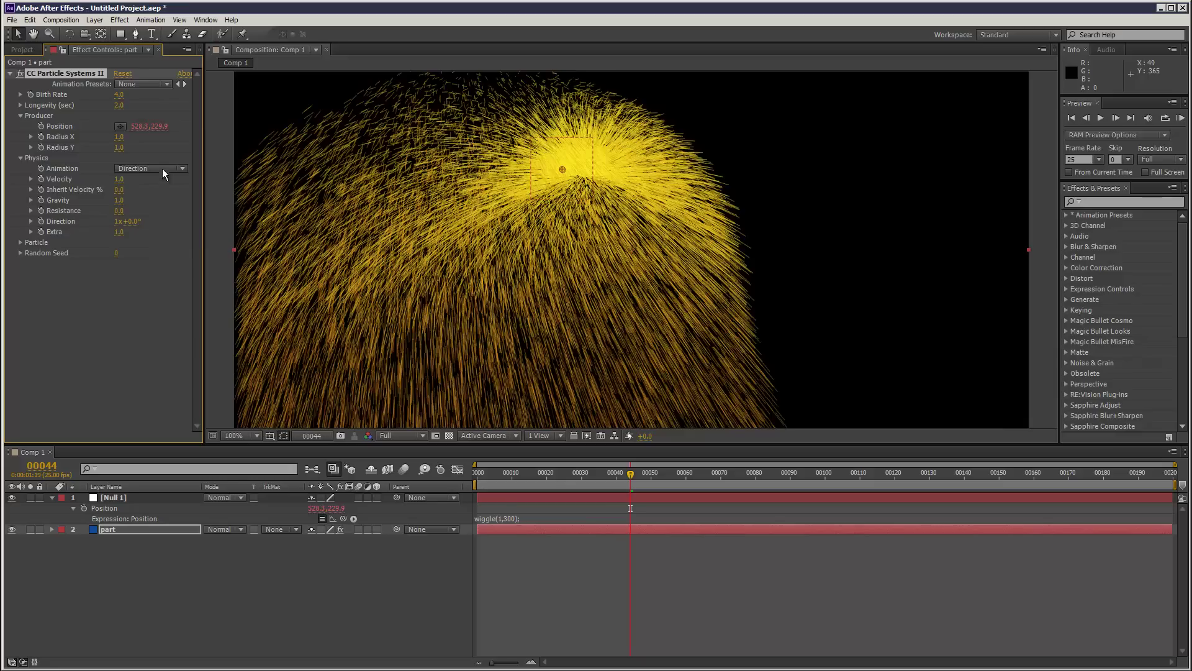
left_click(162, 167)
left_click(157, 260)
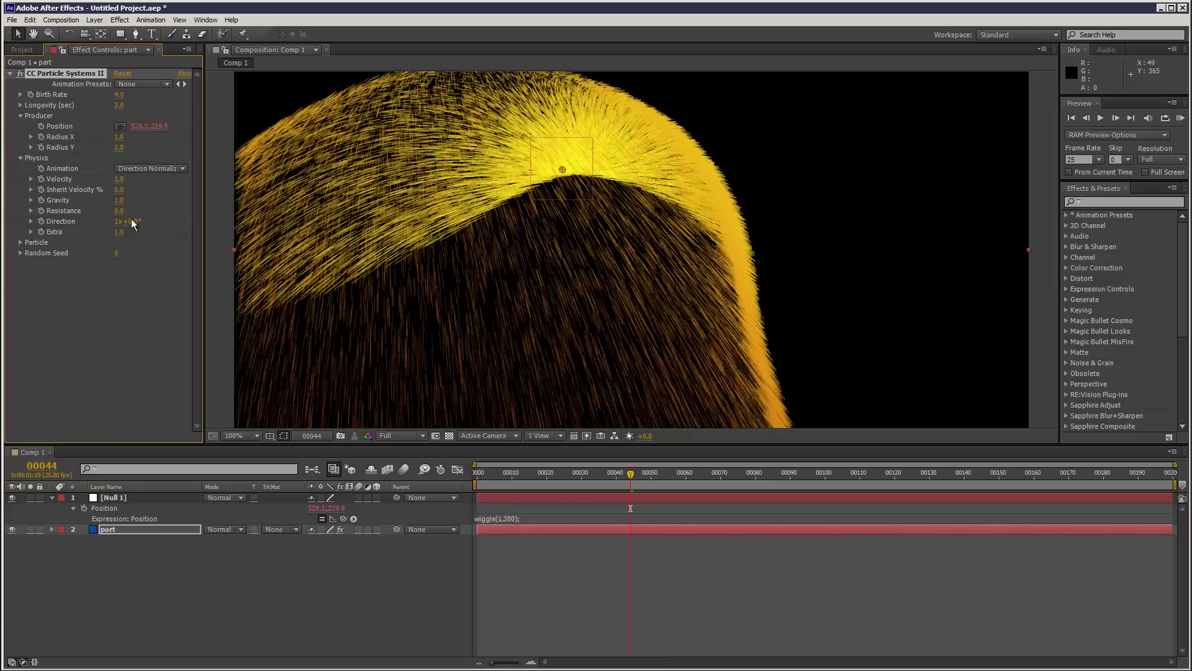
- Set particle Velocity to 0 and preview the single trail
left_click(119, 180)
type("0")
key("Return")
left_click(1180, 119)
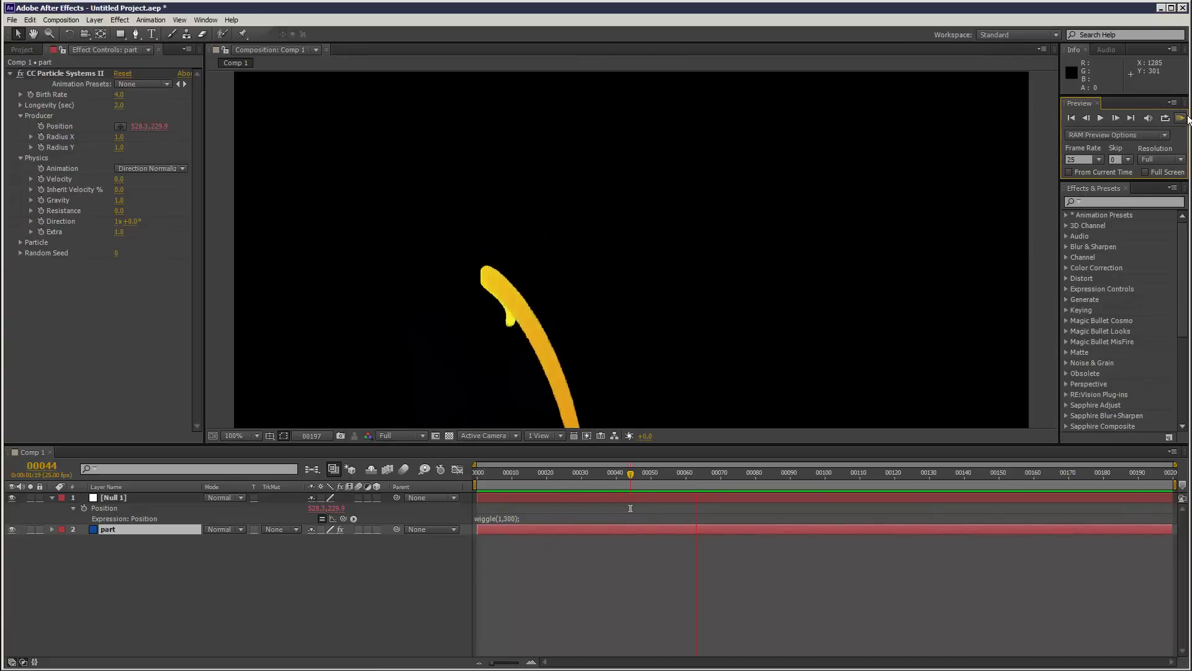
left_click(1144, 128)
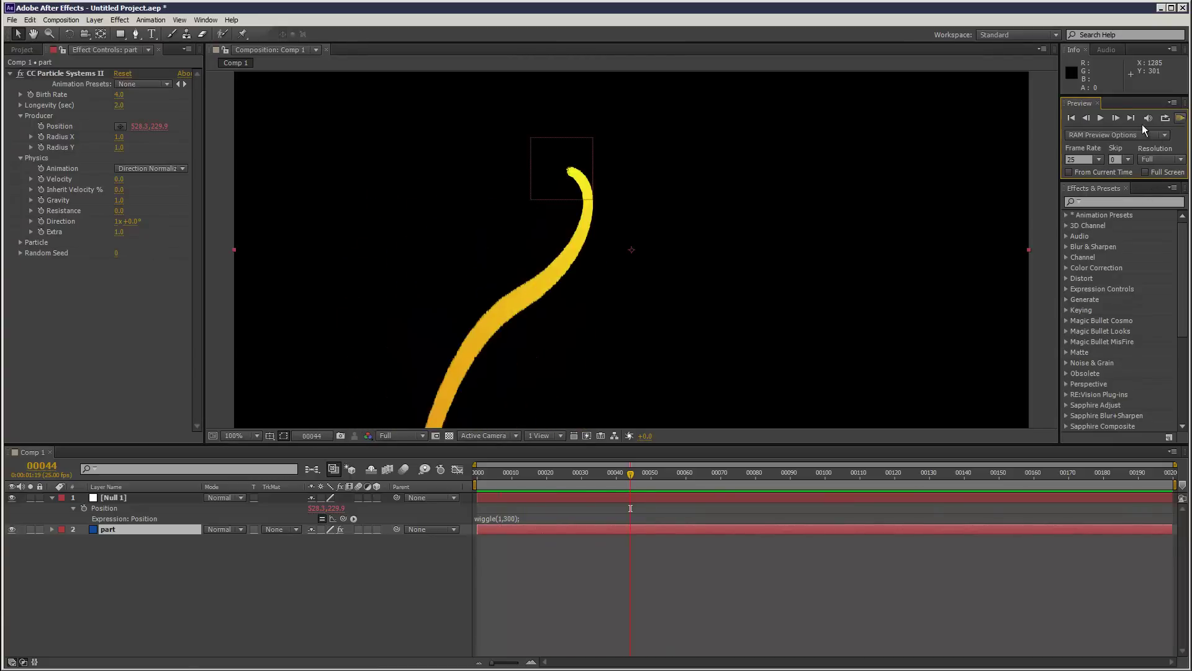
- Set Direction to 0x and Extra to 0.0, then preview the trail
left_click(120, 223)
type("0")
left_click(127, 297)
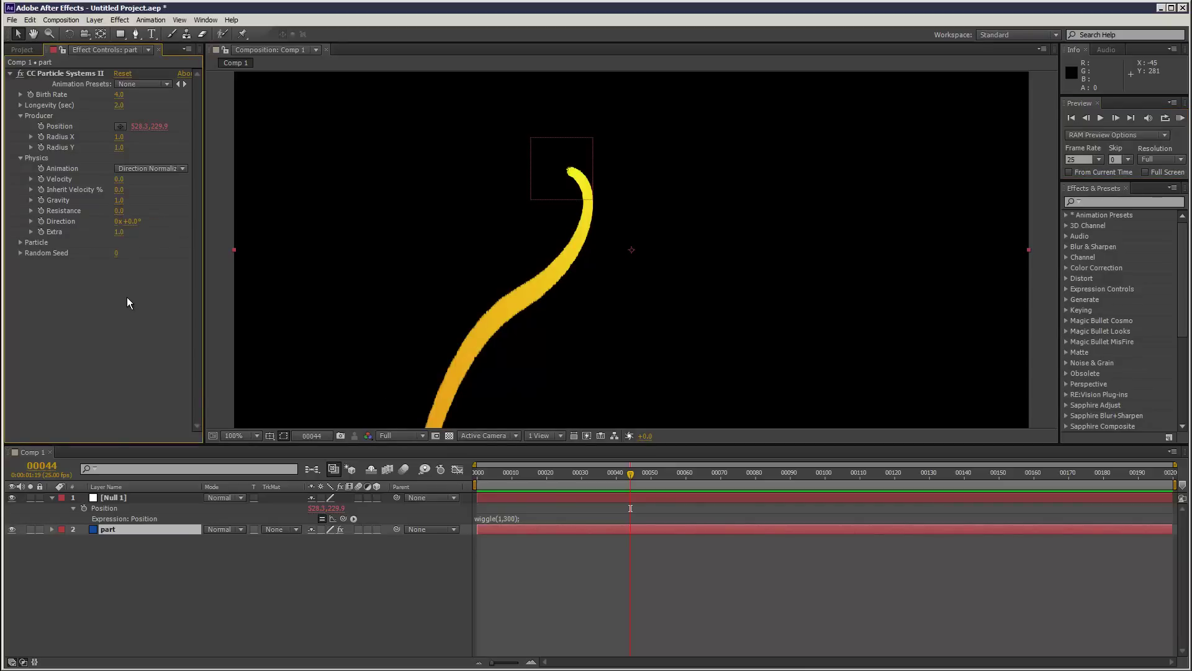
left_click(118, 231)
left_click(144, 285)
left_click(119, 231)
type("0")
left_click(161, 318)
left_click(1181, 118)
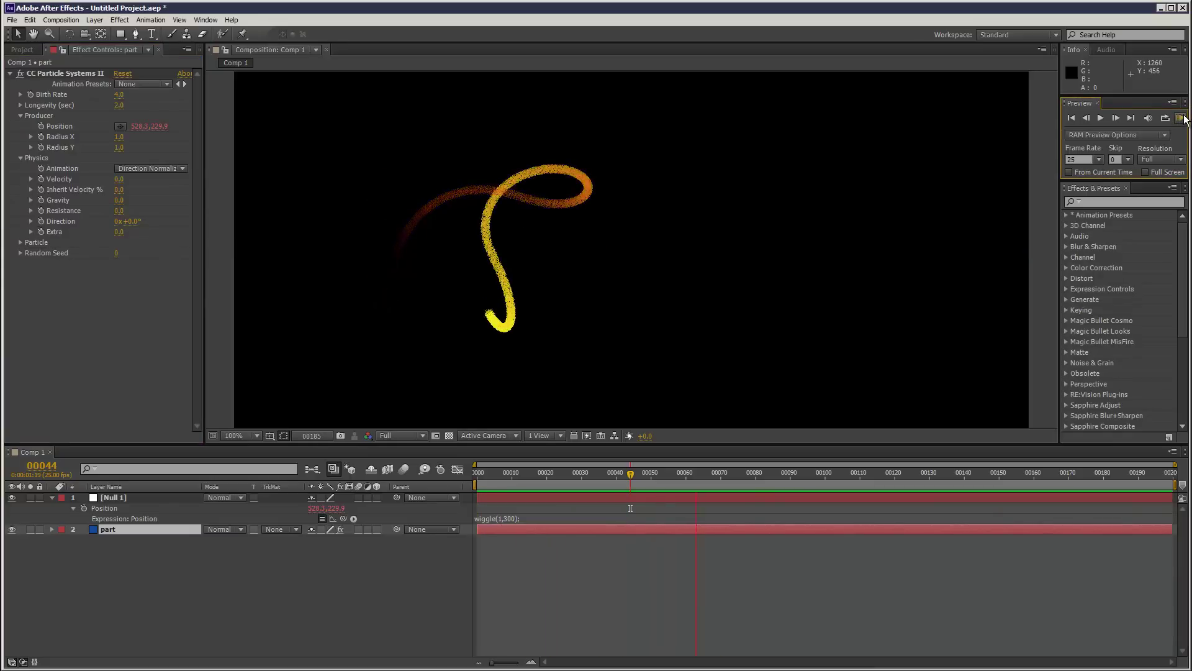
key("space")
- Set Gravity to 0.1 and Extra to 0.1, then preview the curved trail
left_click(119, 201)
type("0.1")
left_click(118, 231)
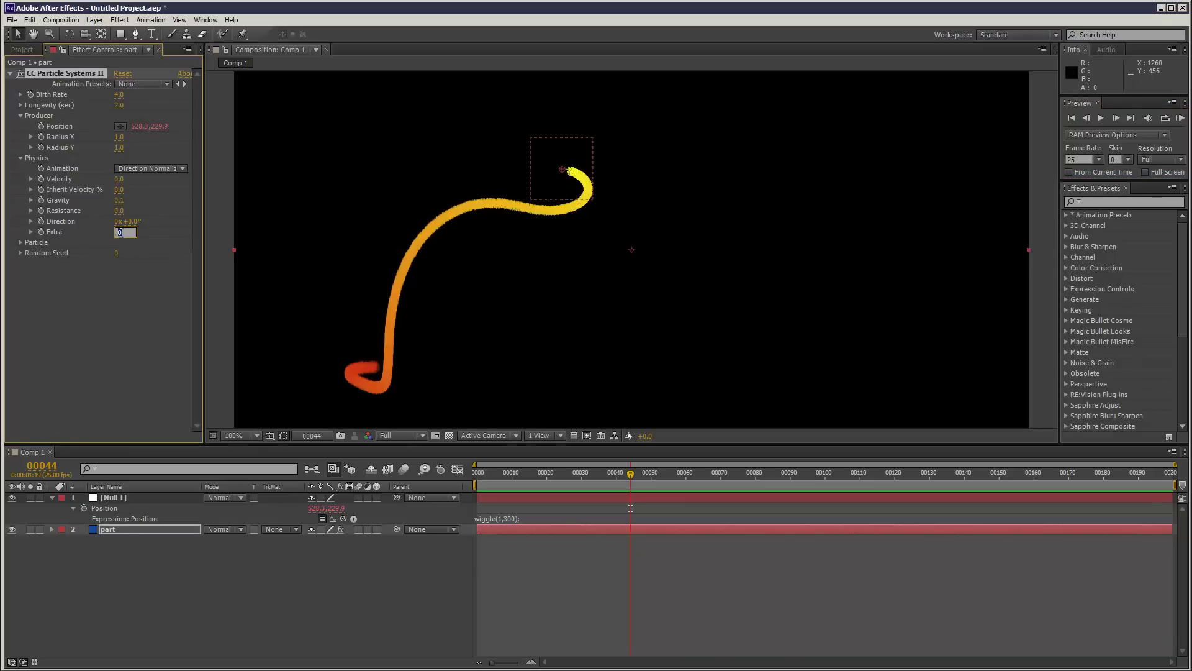
type(".1")
key("Return")
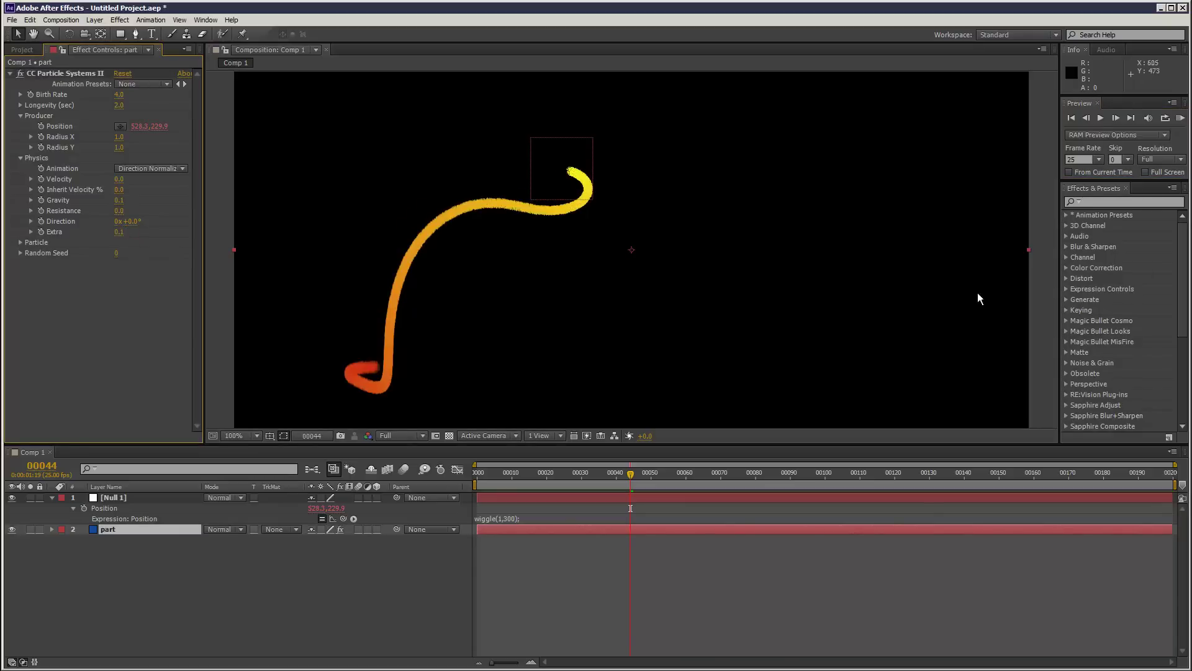
left_click(1182, 118)
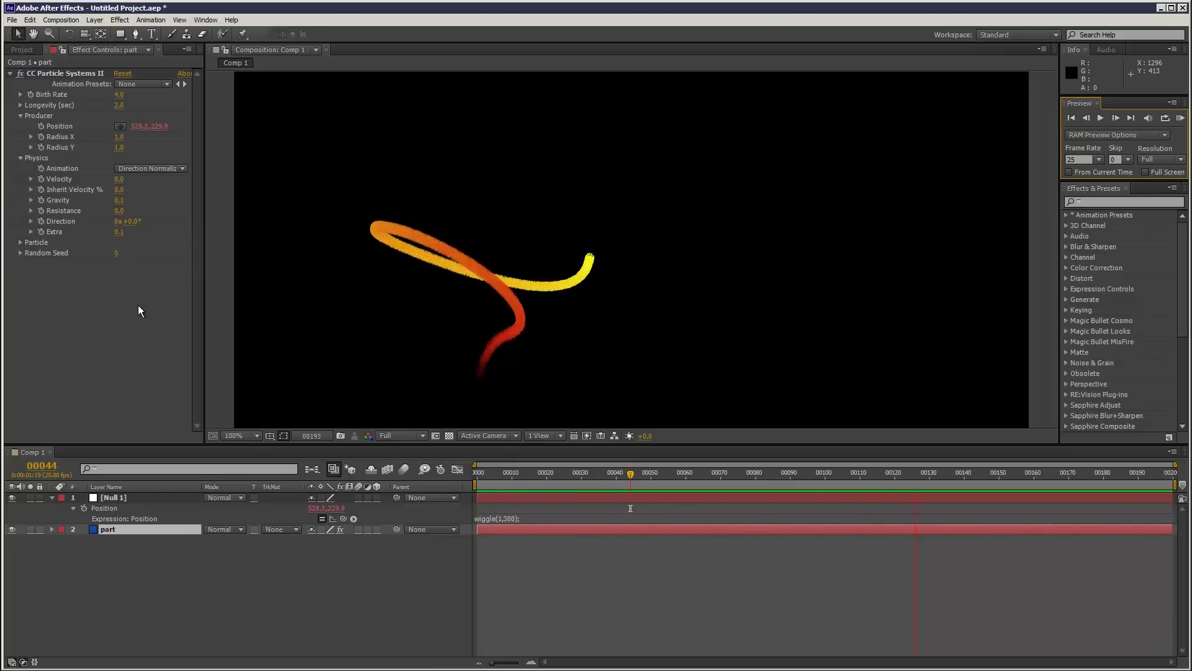
- Set Producer Radius X and Radius Y to 0.1 and expand the Particle group
key("space")
left_click(117, 137)
type(".1")
key("Tab")
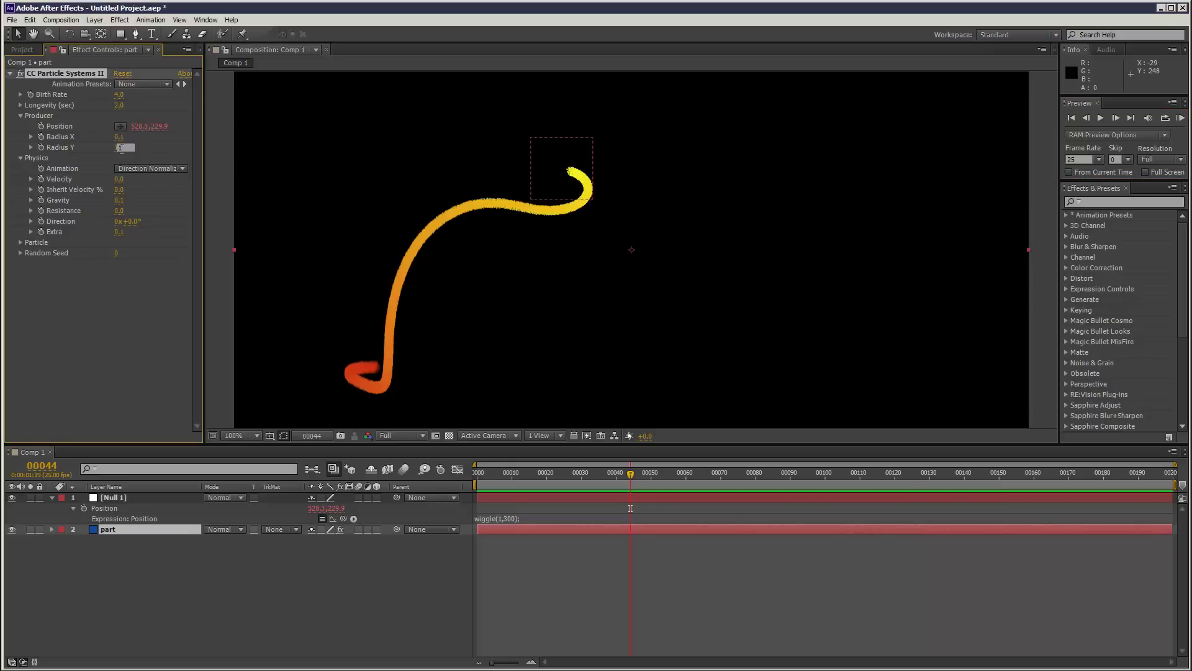
type(".1")
key("Return")
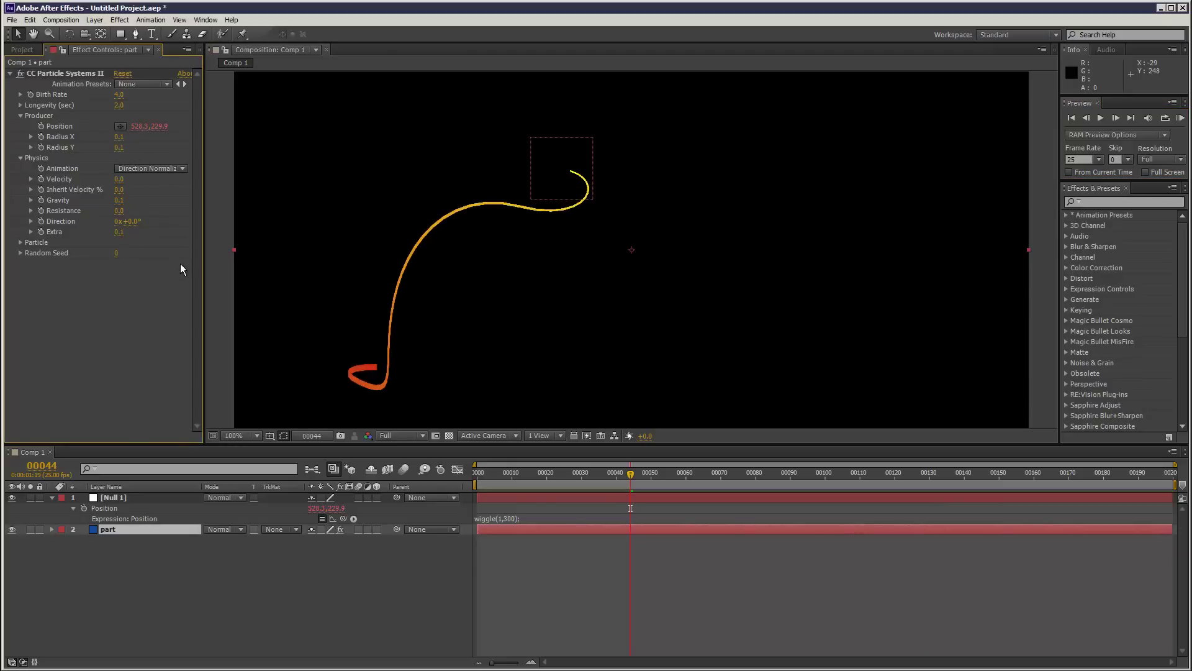
left_click(20, 242)
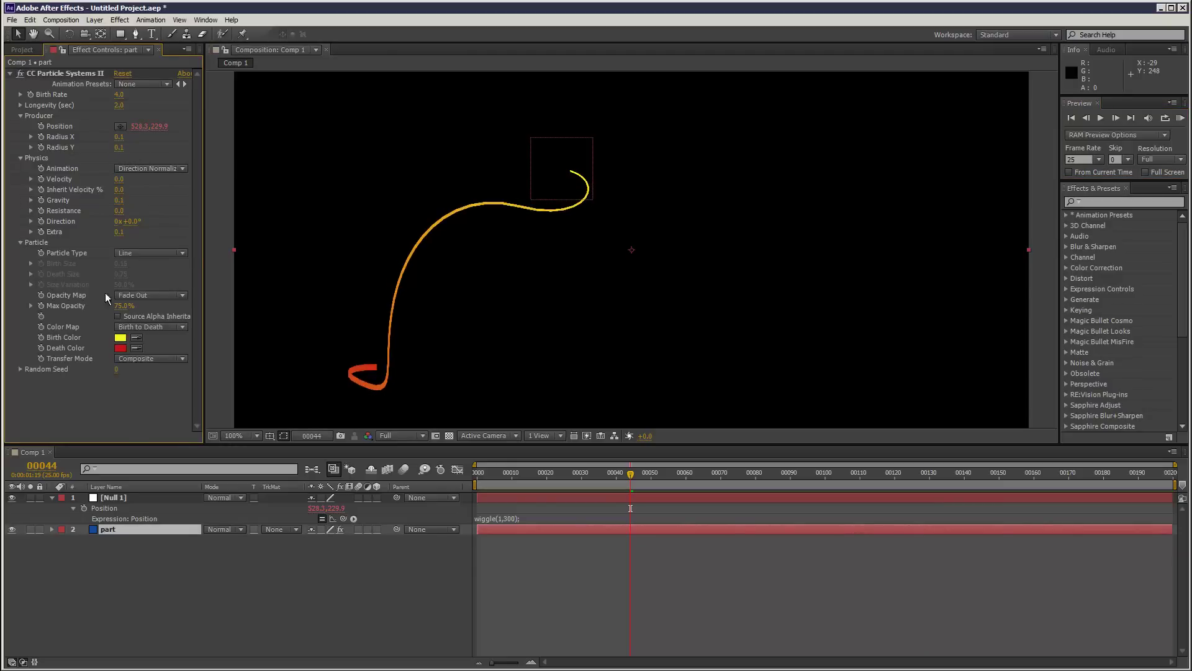
left_click(154, 252)
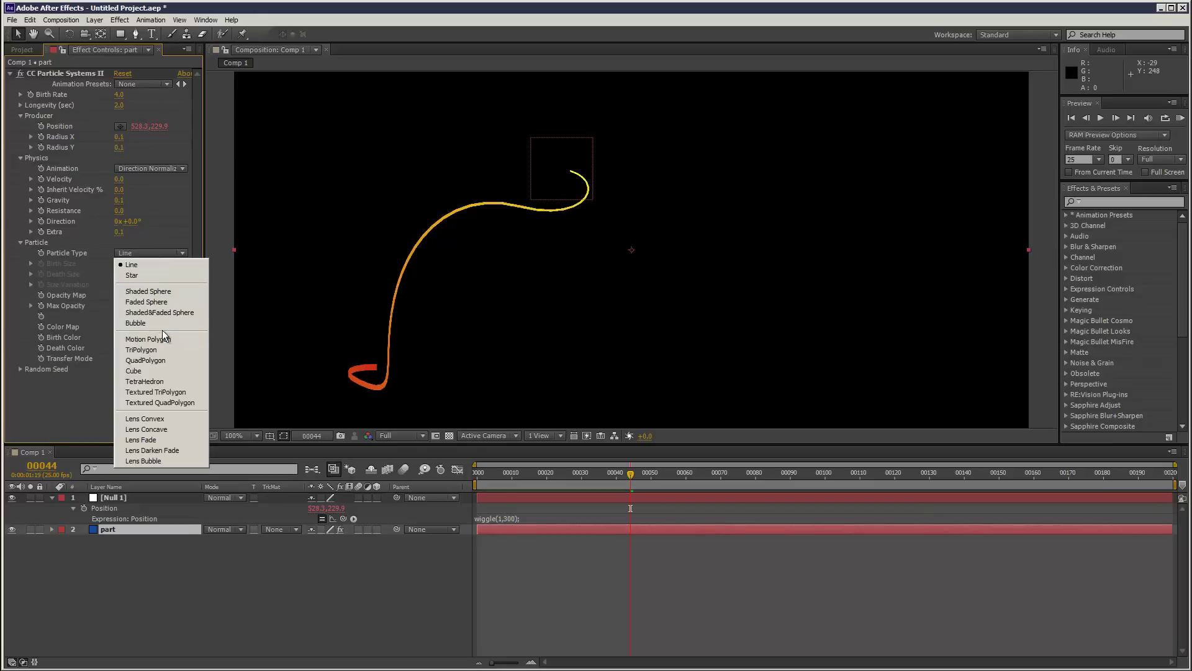
- Set the particle type back to Line after trying Bubble and Cube
left_click(162, 333)
left_click(153, 253)
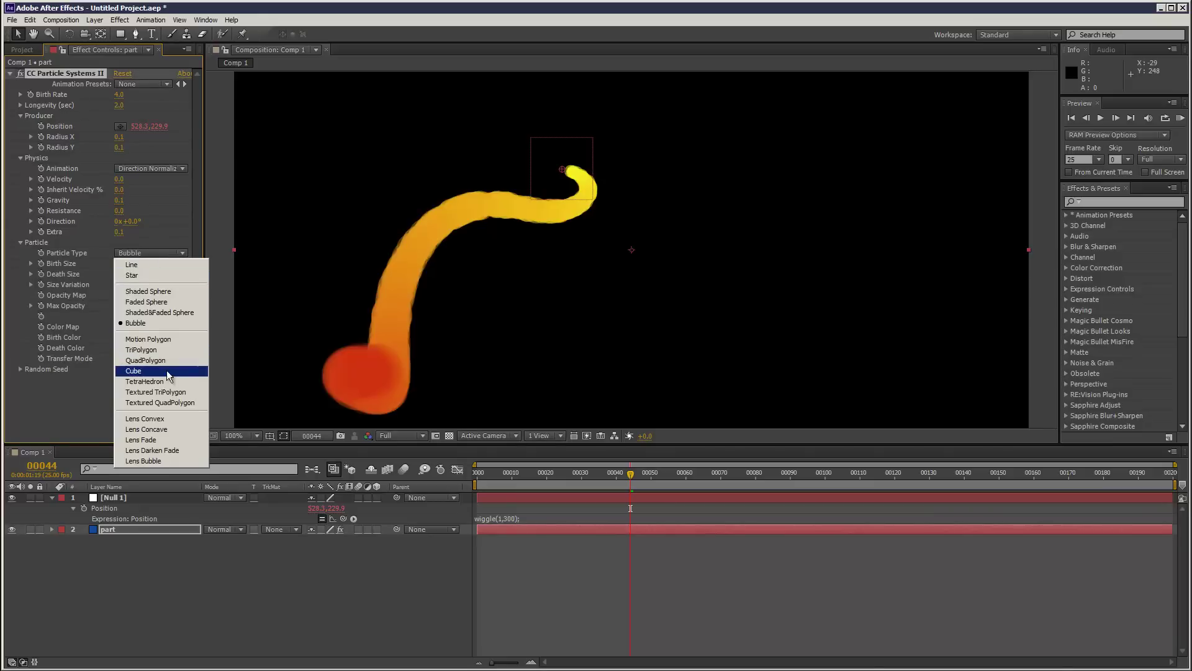
left_click(160, 371)
left_click(152, 252)
left_click(153, 266)
- Set the emitter's Radius X and Radius Y to 0.2
left_click(119, 136)
type("0.2")
left_click(124, 148)
type("0.2")
left_click(155, 415)
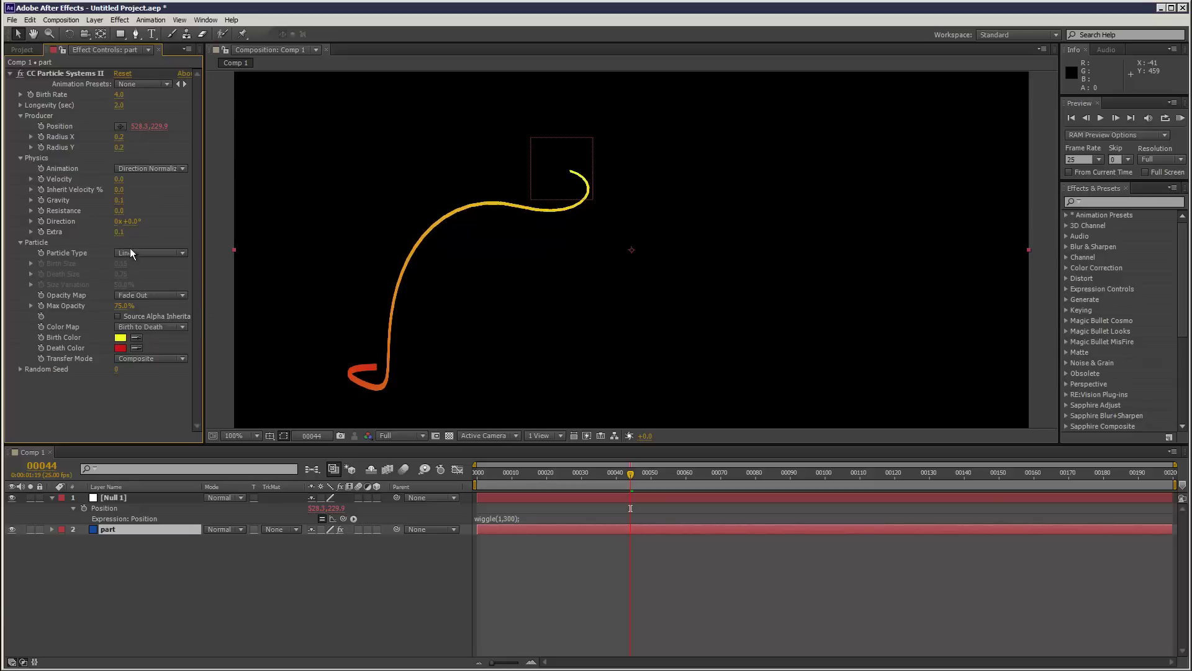
- Use Fade Out opacity, lower Max Opacity to a few percent, and set Transfer Mode to Add
left_click(144, 294)
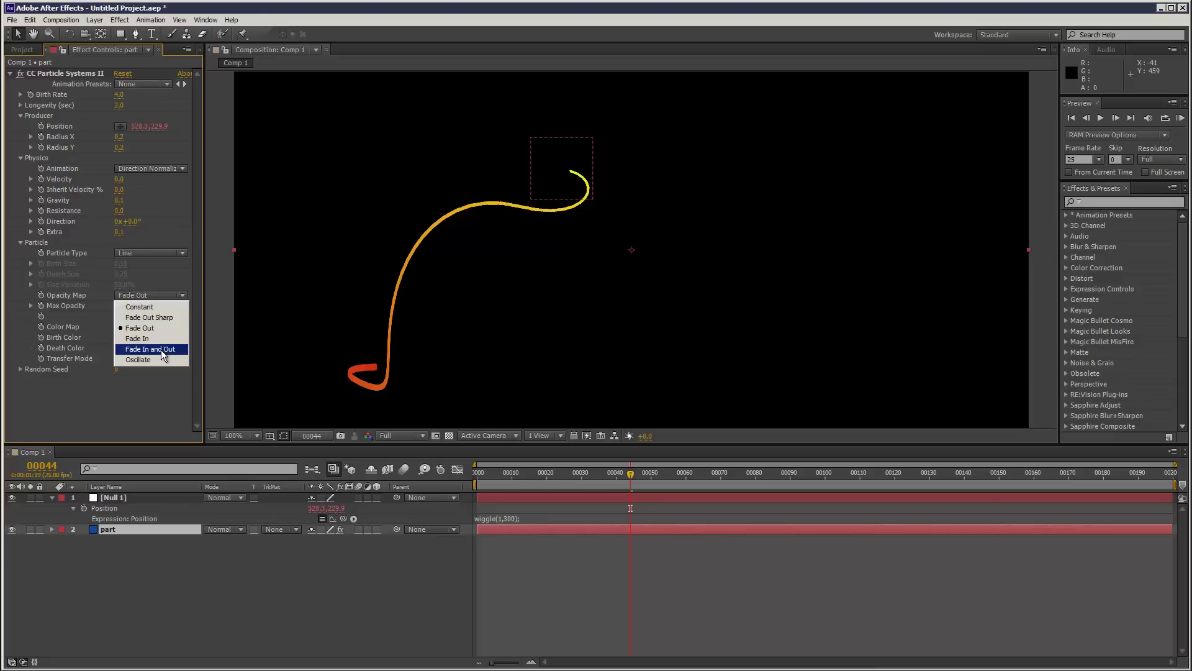
left_click(162, 349)
left_click(154, 295)
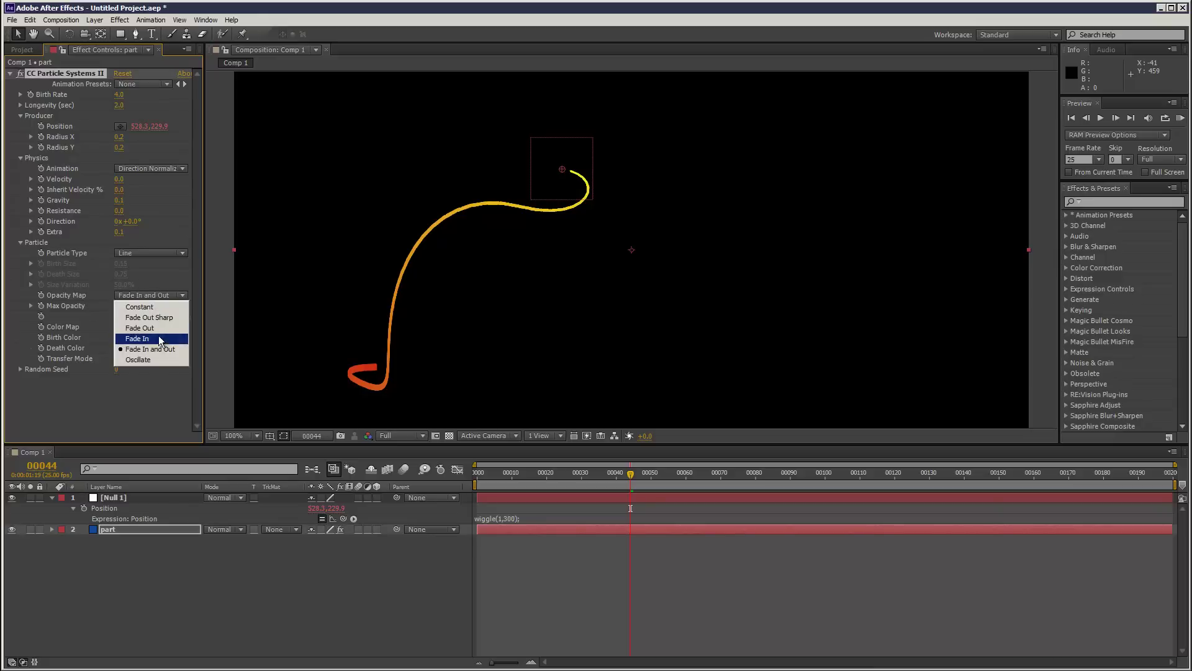
left_click(157, 328)
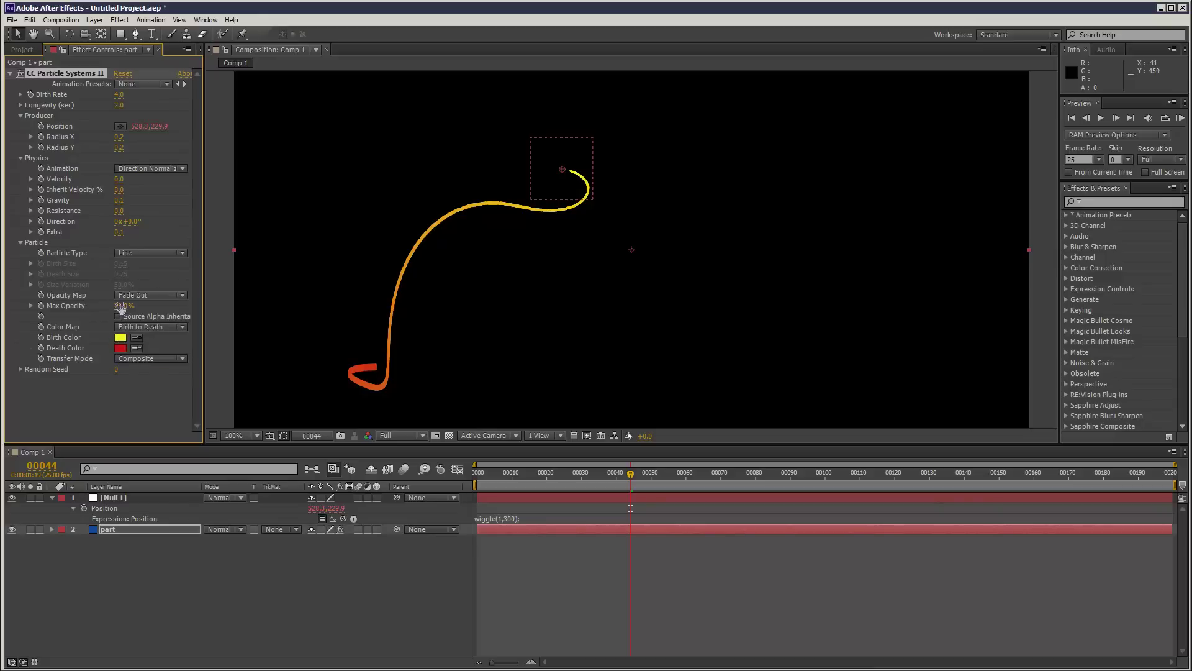
left_click_drag(97, 301, 63, 303)
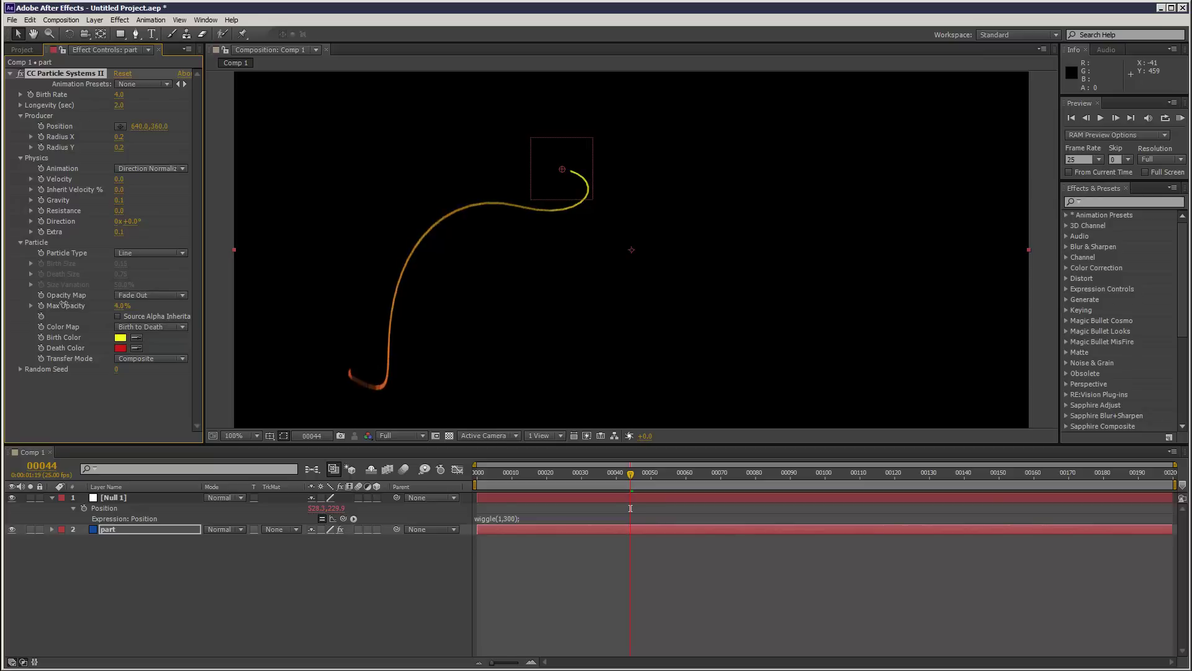
left_click(149, 360)
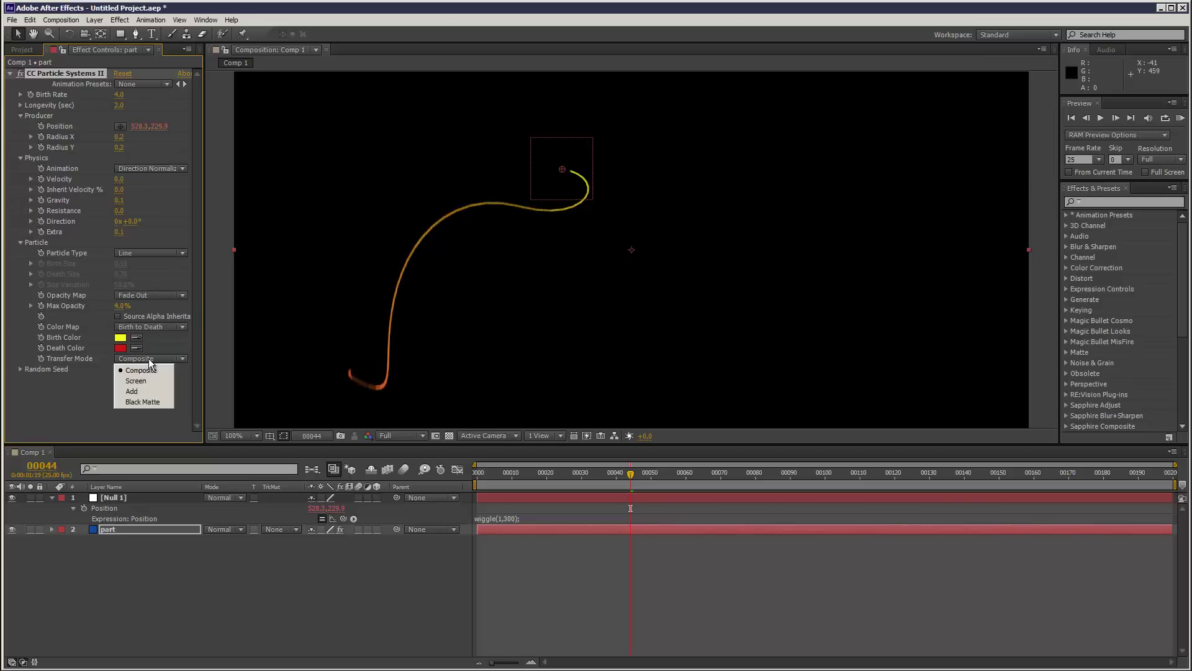
left_click(149, 392)
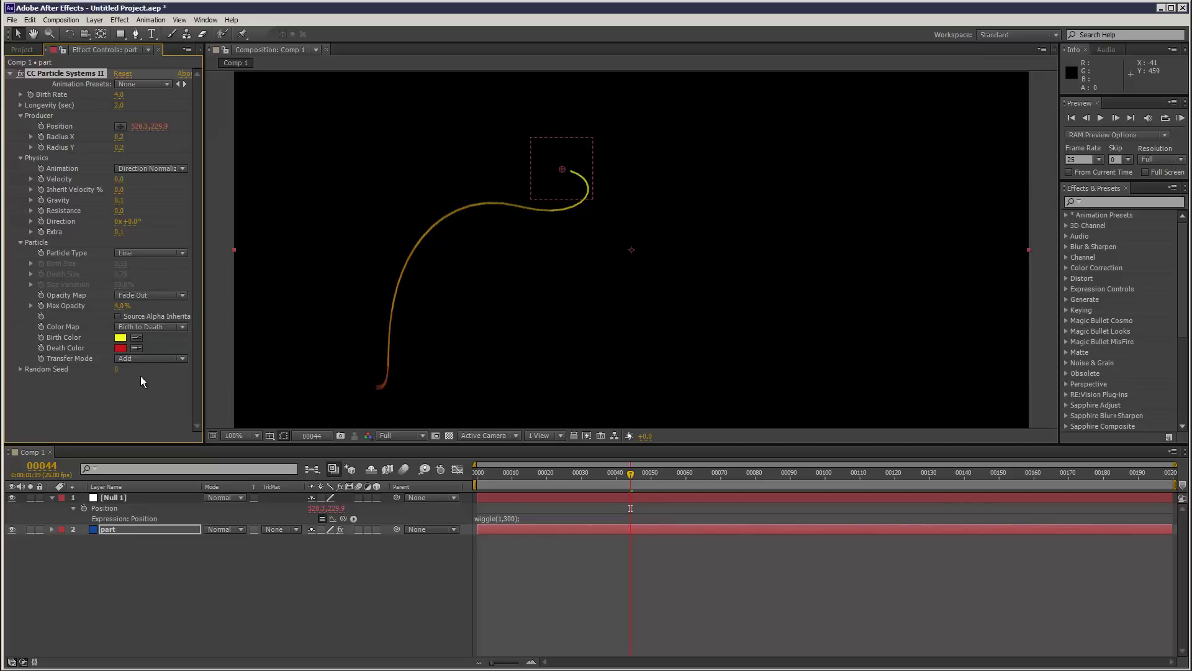
- Set a white Birth Color and a blue Death Color
left_click(123, 340)
left_click_drag(796, 465, 743, 359)
left_click(1052, 394)
left_click(121, 348)
left_click_drag(952, 452, 956, 445)
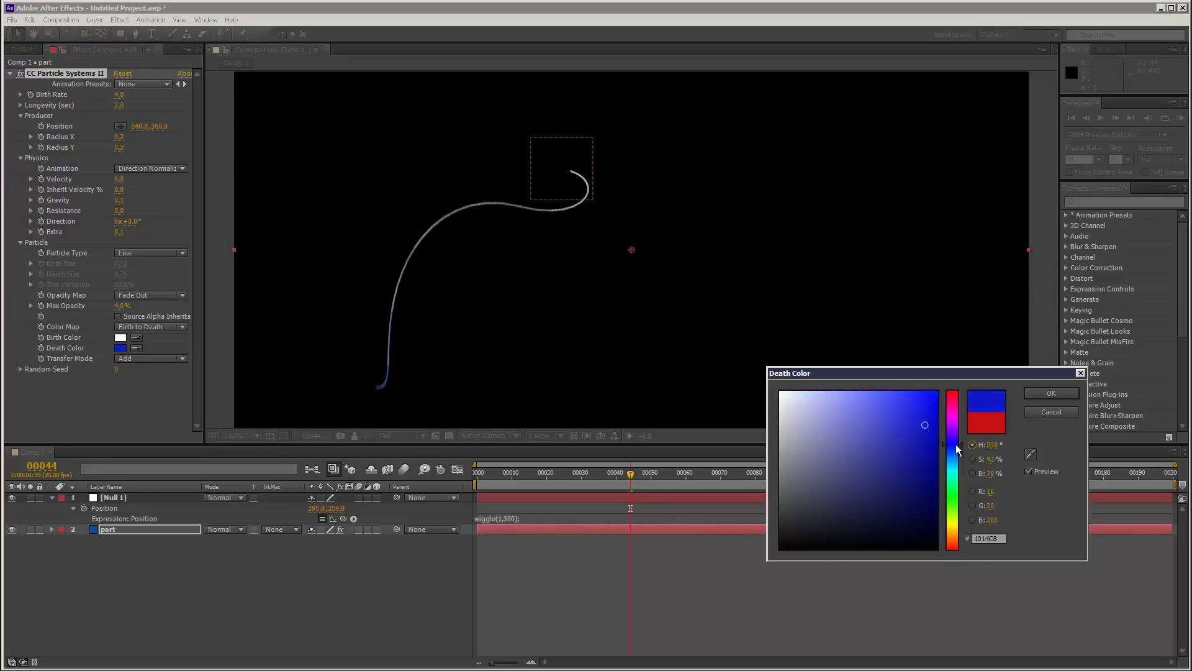
left_click(1051, 393)
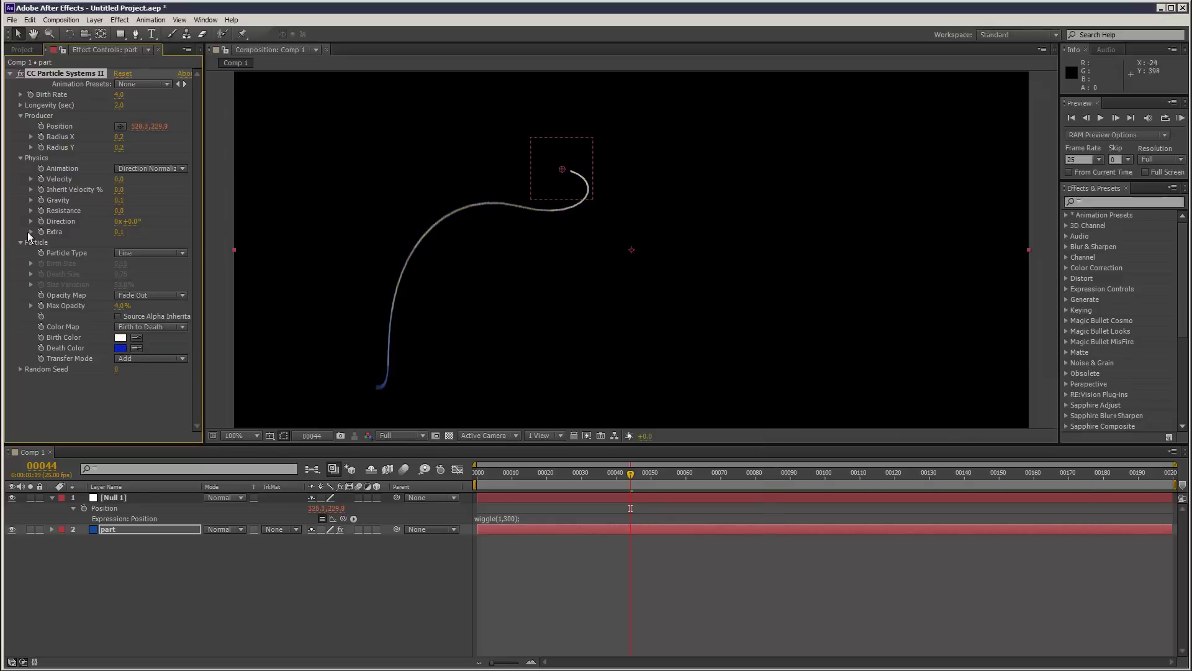
- Change the Birth Color to medium blue, keep the deep-blue Death Color, and preview
left_click(953, 444)
left_click_drag(918, 476, 921, 492)
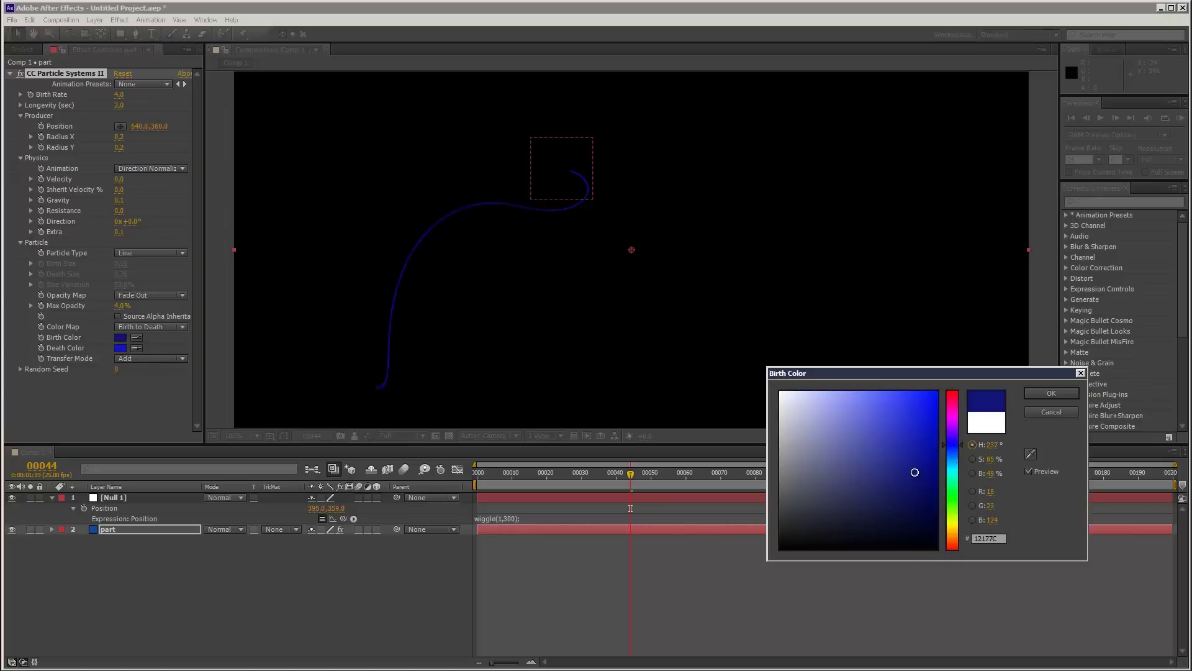
left_click_drag(954, 446, 955, 453)
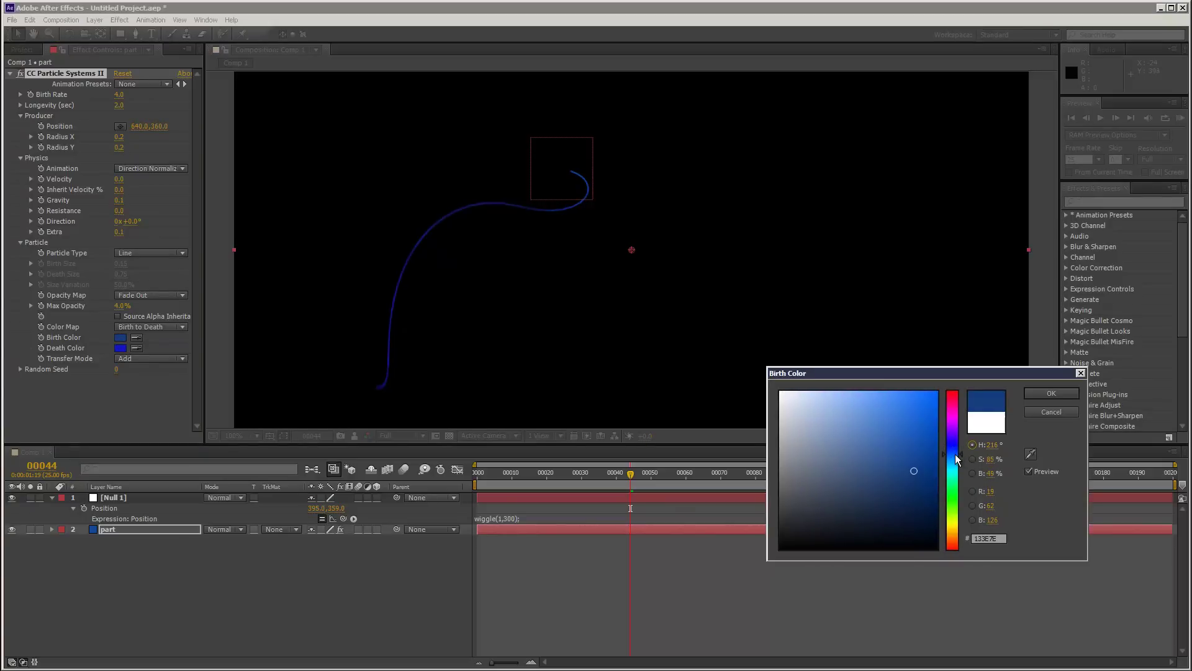
left_click(1034, 393)
left_click(124, 350)
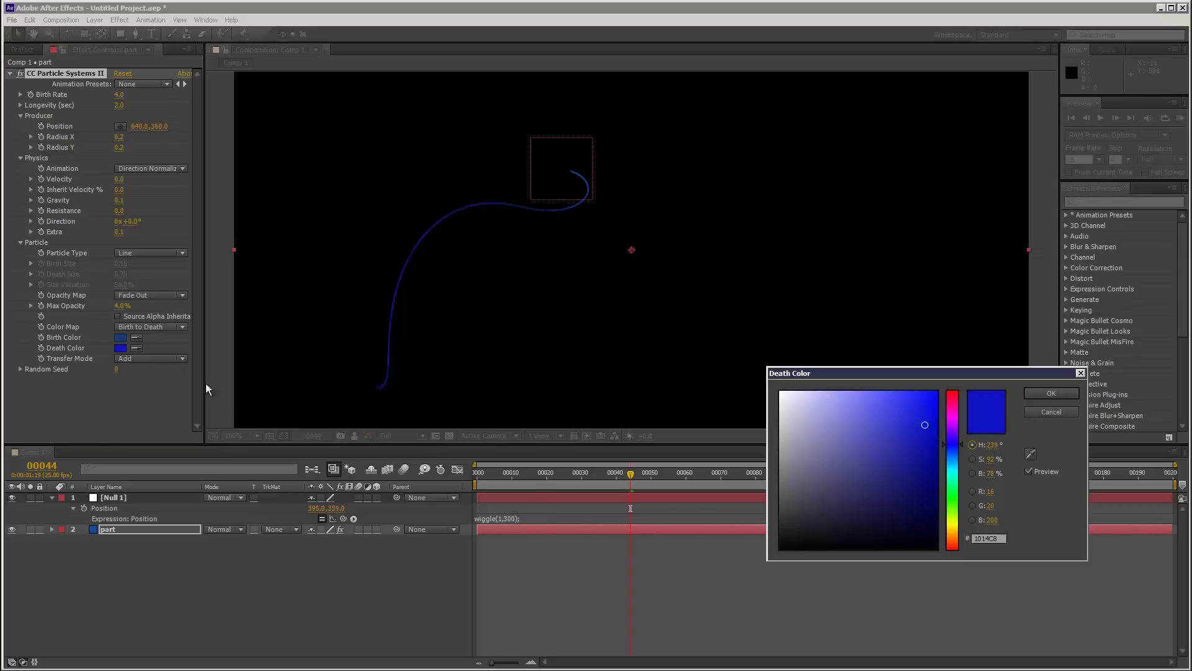
left_click(1049, 396)
left_click(1180, 118)
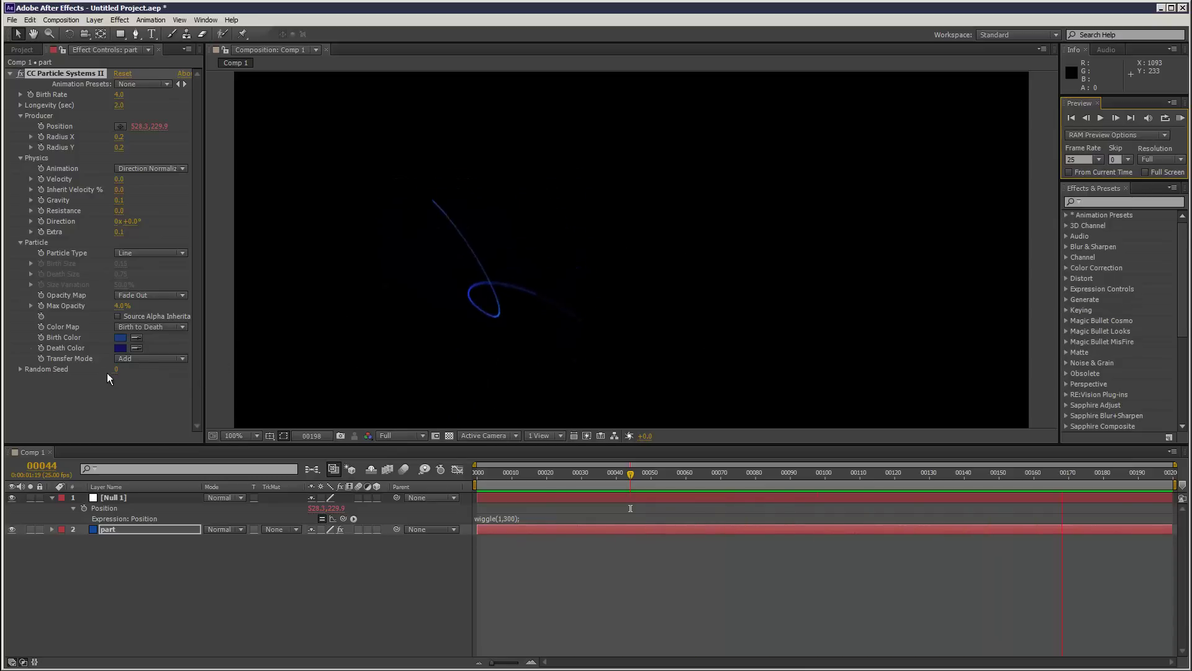
- Raise the trail's Max Opacity from 4% to 10% and preview the brighter strand
left_click_drag(119, 306, 124, 305)
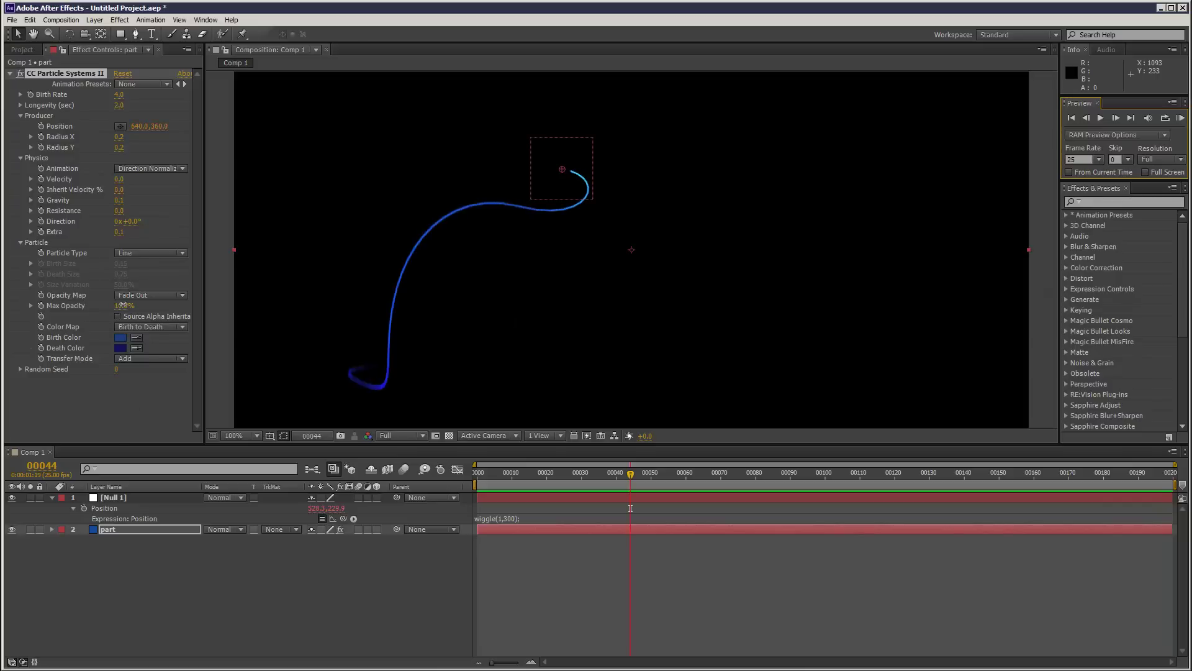
left_click(1180, 118)
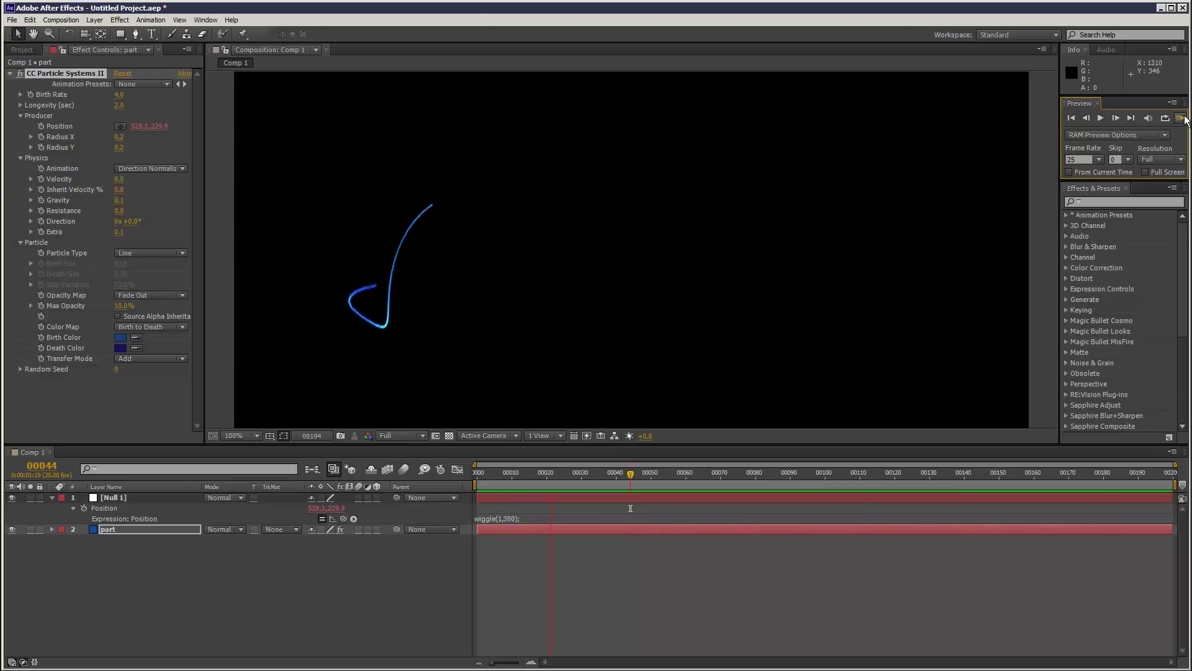
left_click(154, 537)
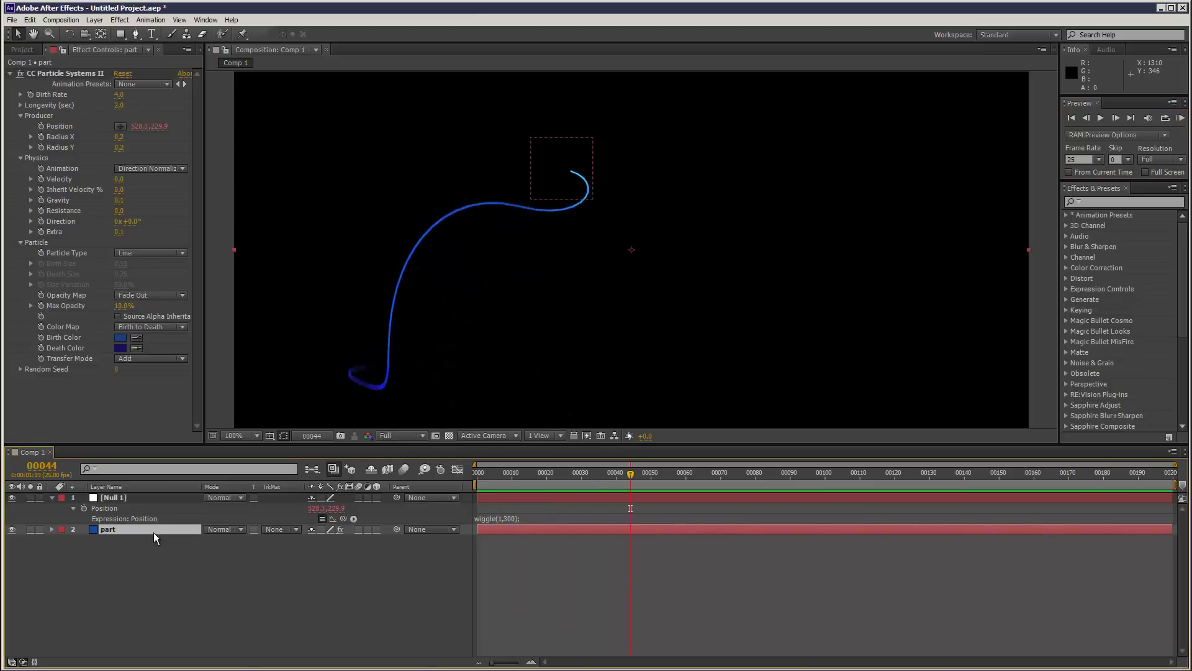
- Duplicate the particle layer as part 2, offset its Anchor Point, and preview the doubled trail
key("ctrl+d")
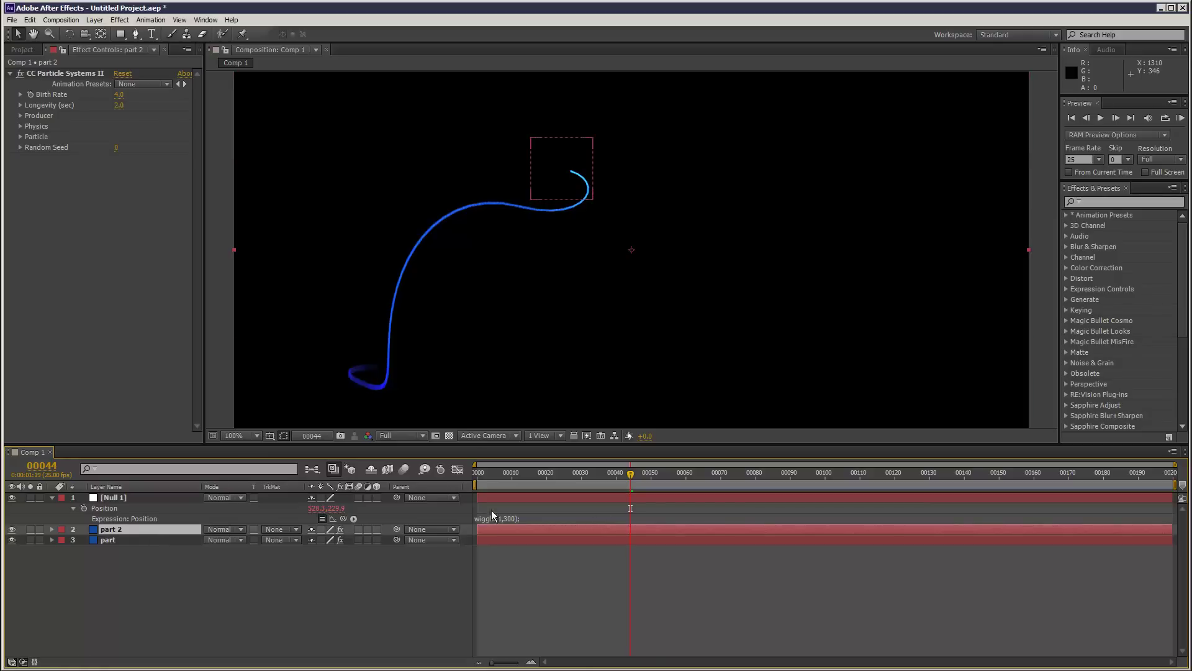
key("a")
left_click_drag(311, 545, 342, 540)
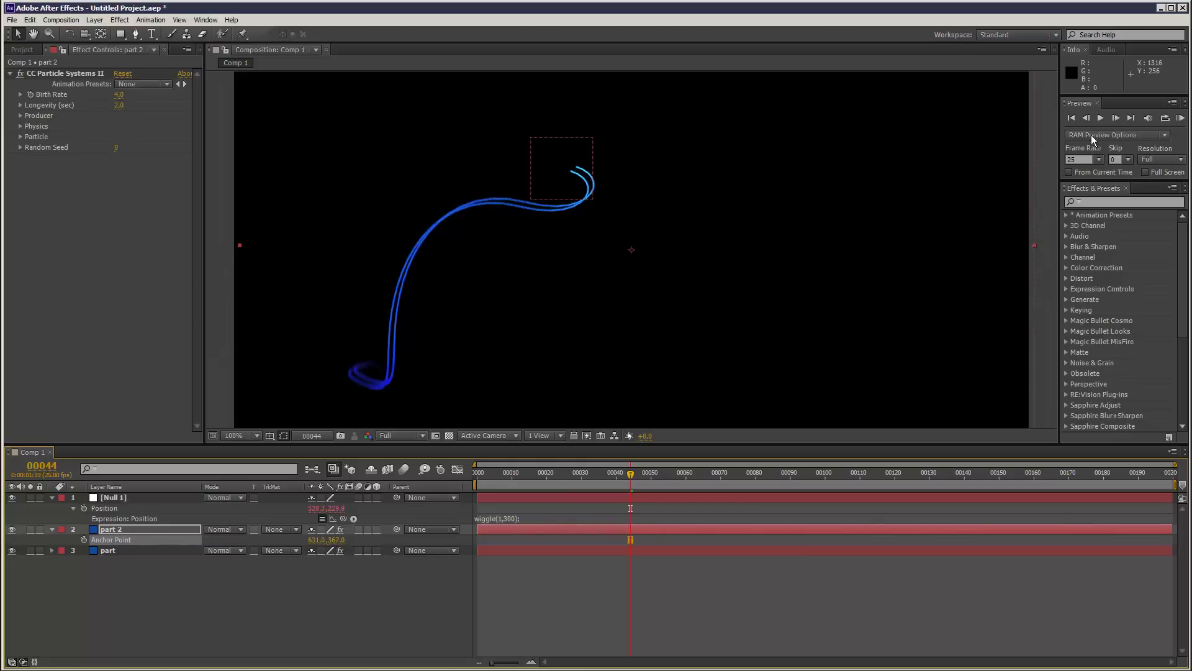
left_click(1181, 118)
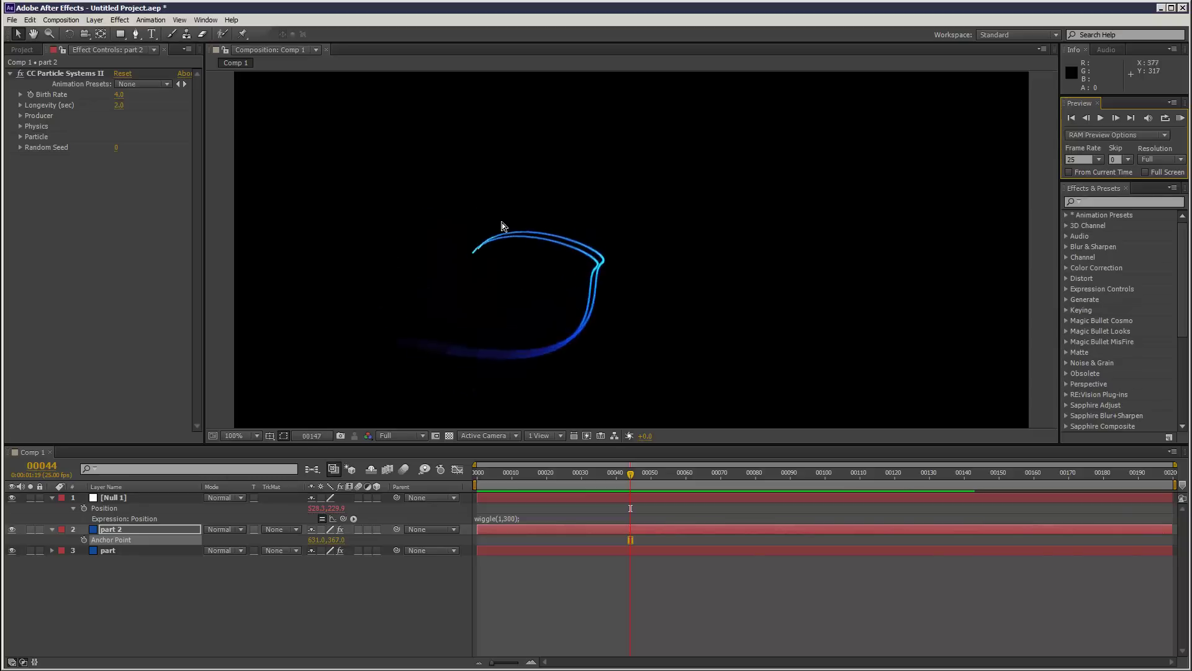
left_click(131, 530)
key("Return")
- Duplicate part 2 into part 3 and offset its Anchor Point to 536.0, 375.0
key("ctrl+d")
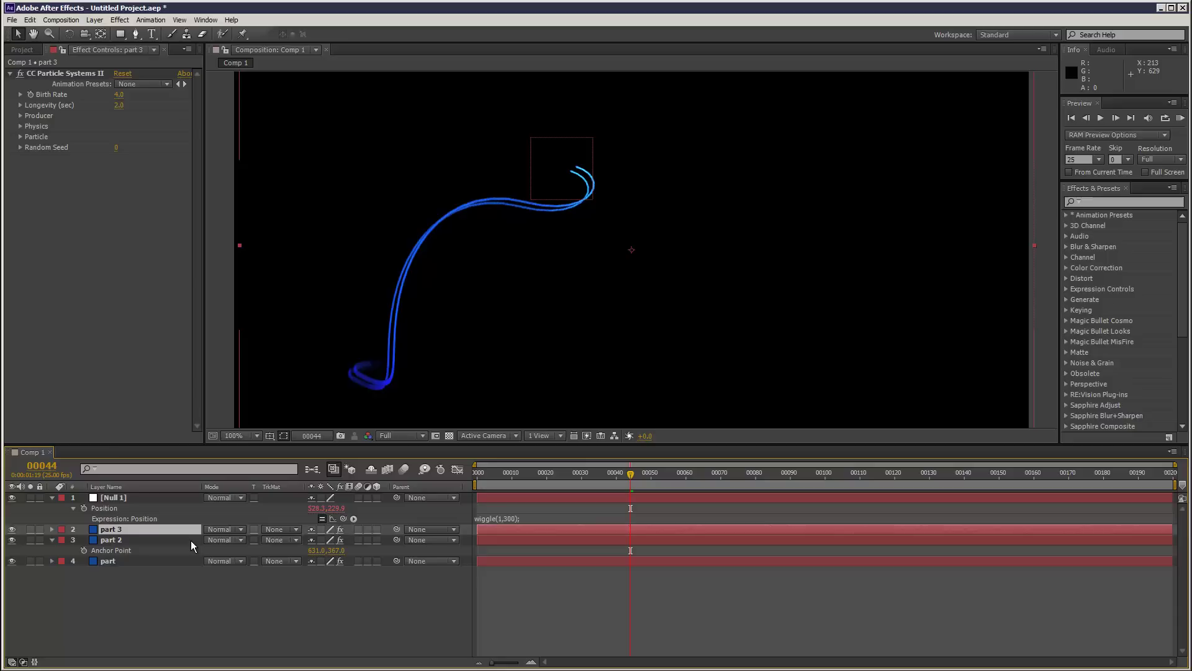
key("a")
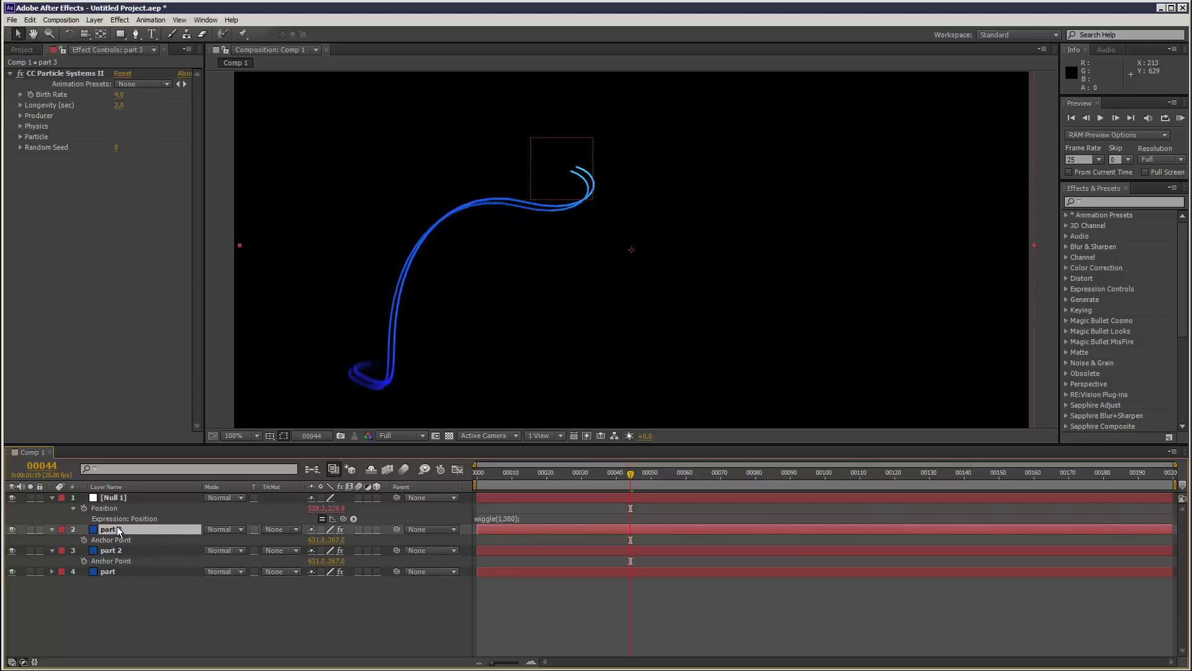
left_click_drag(312, 544, 335, 543)
left_click(125, 533)
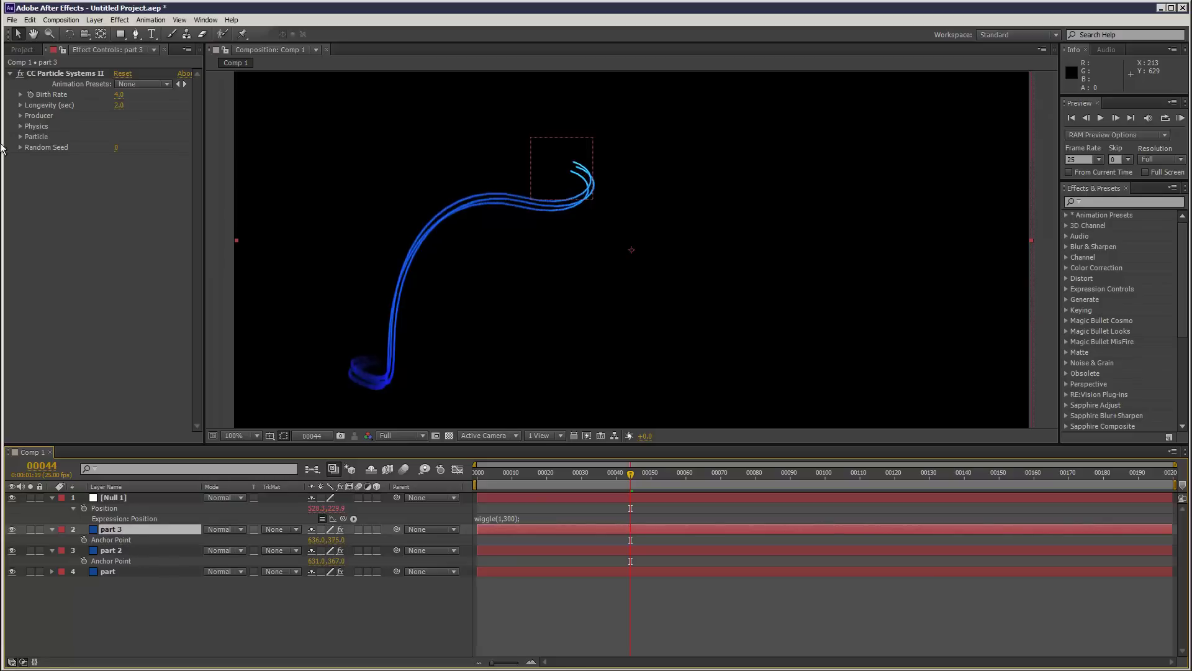
- Set part 3's Max Opacity to 5% in its Particle settings
left_click(20, 116)
left_click(21, 168)
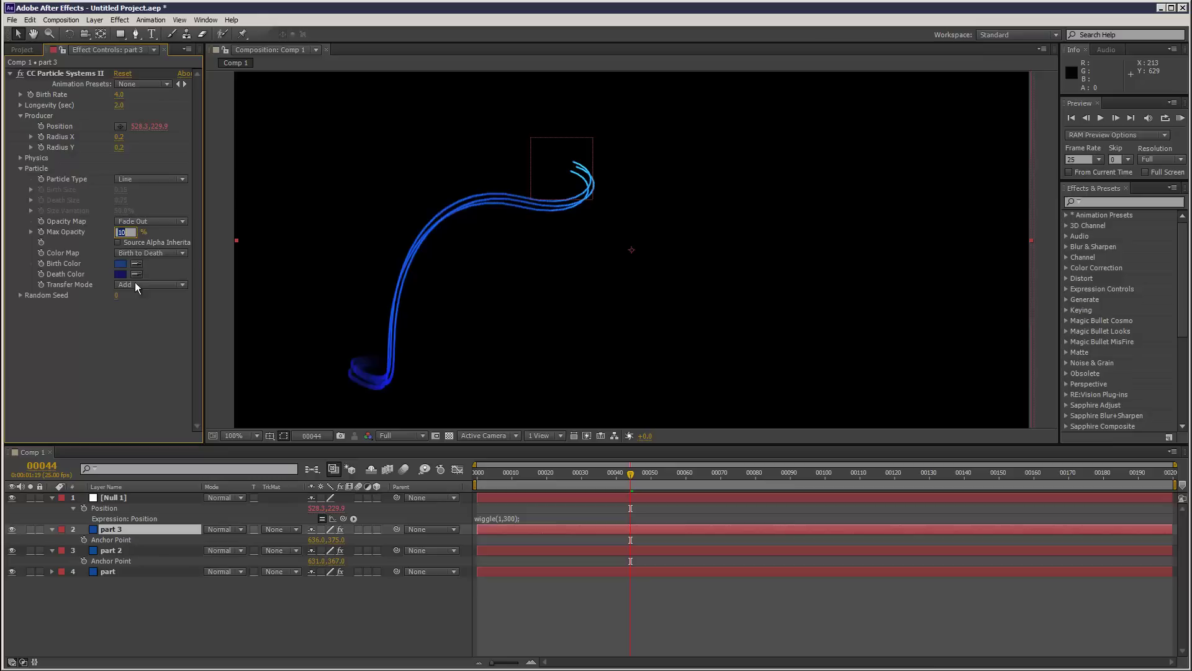
type("5")
key("Return")
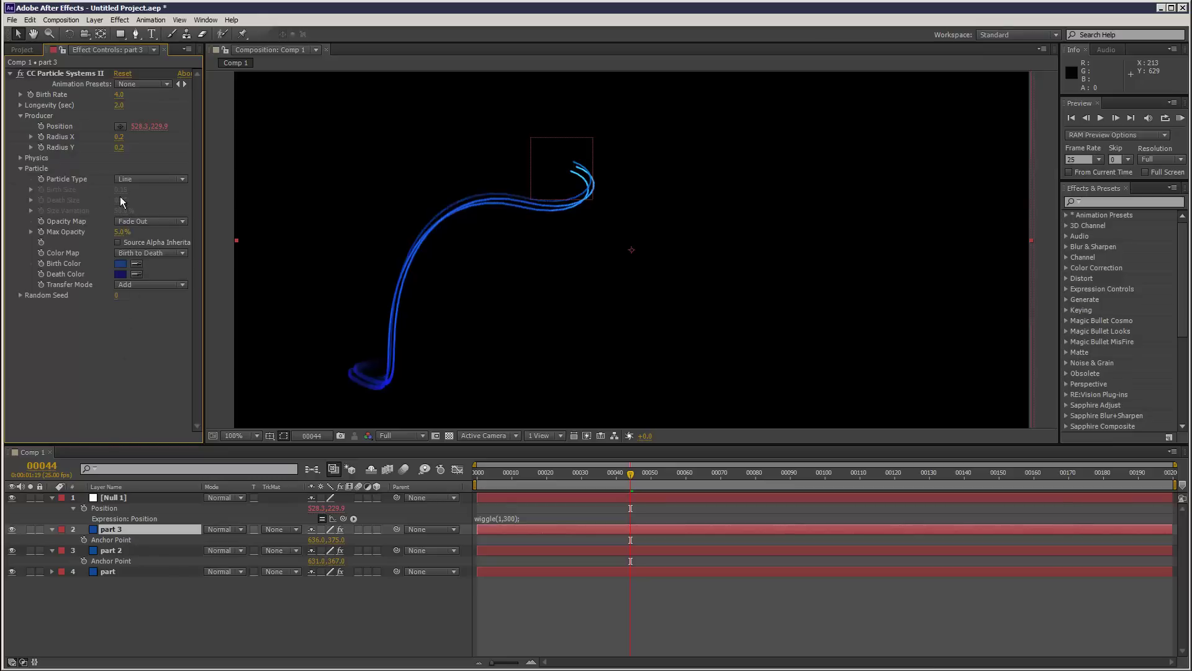
- Try Gravity 0.2 on part 2, revert it to 0.1, then duplicate part 3 into part 4
left_click(128, 553)
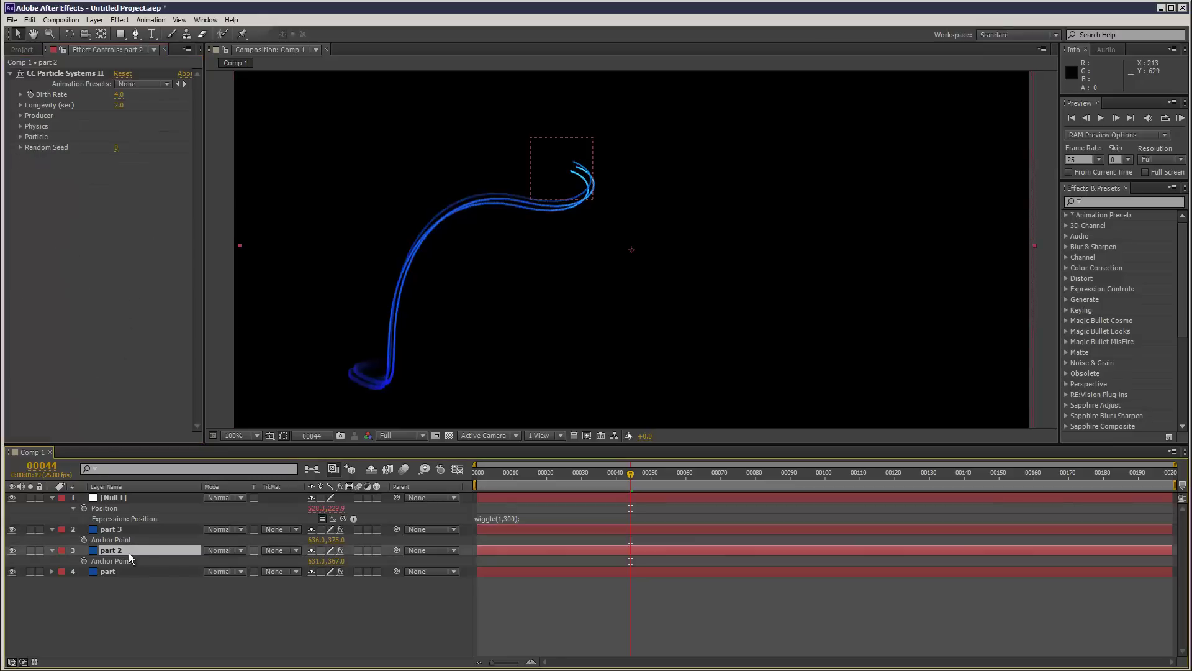
left_click(21, 126)
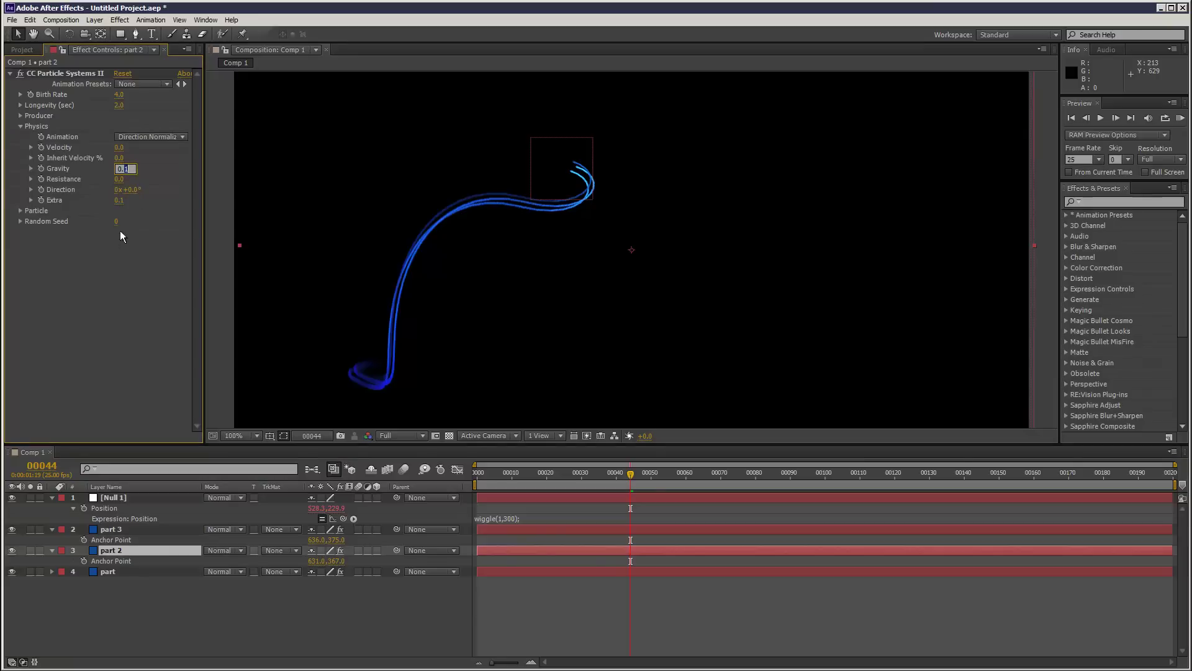
type("0.2")
key("Return")
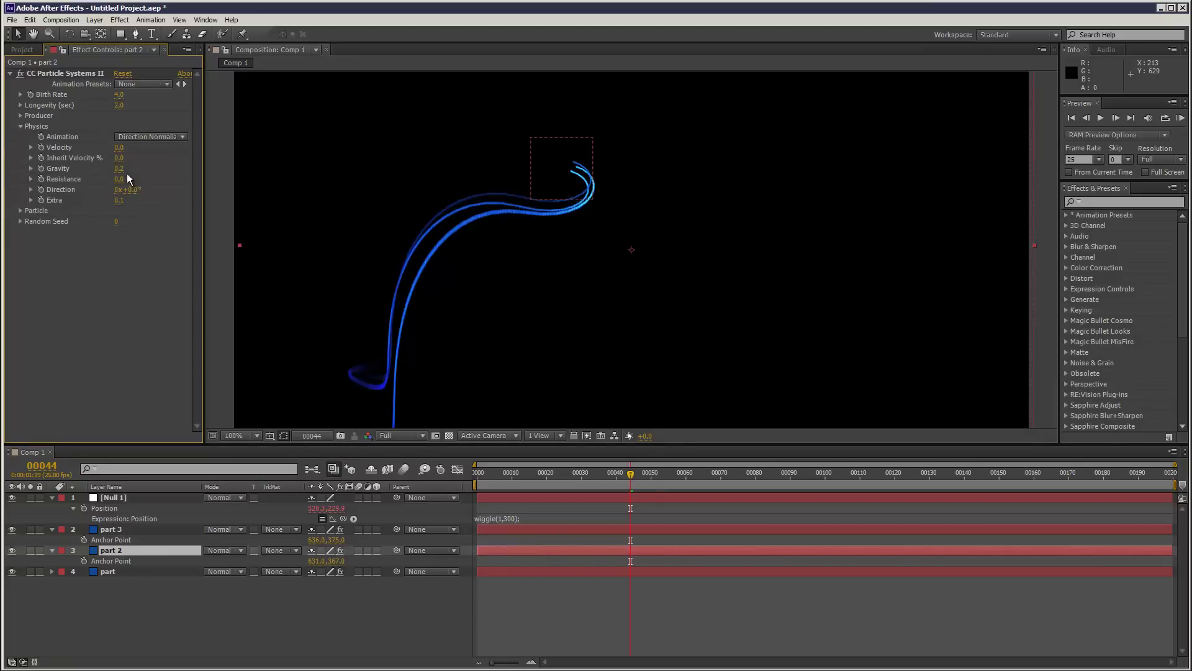
key("Return")
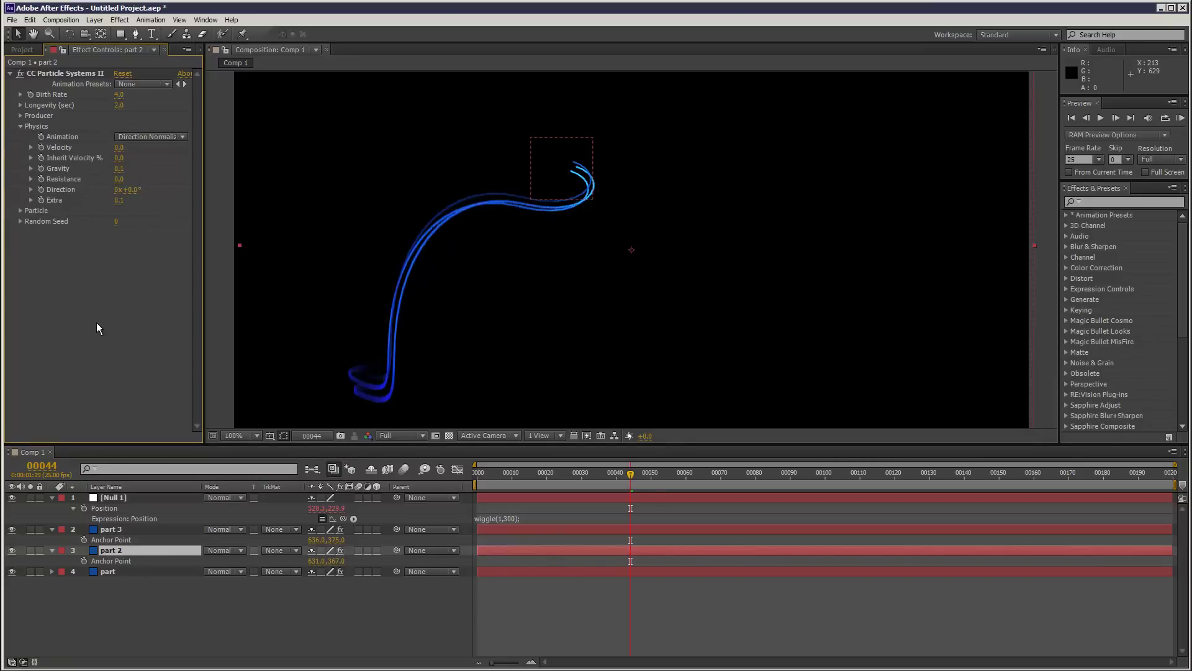
left_click(21, 211)
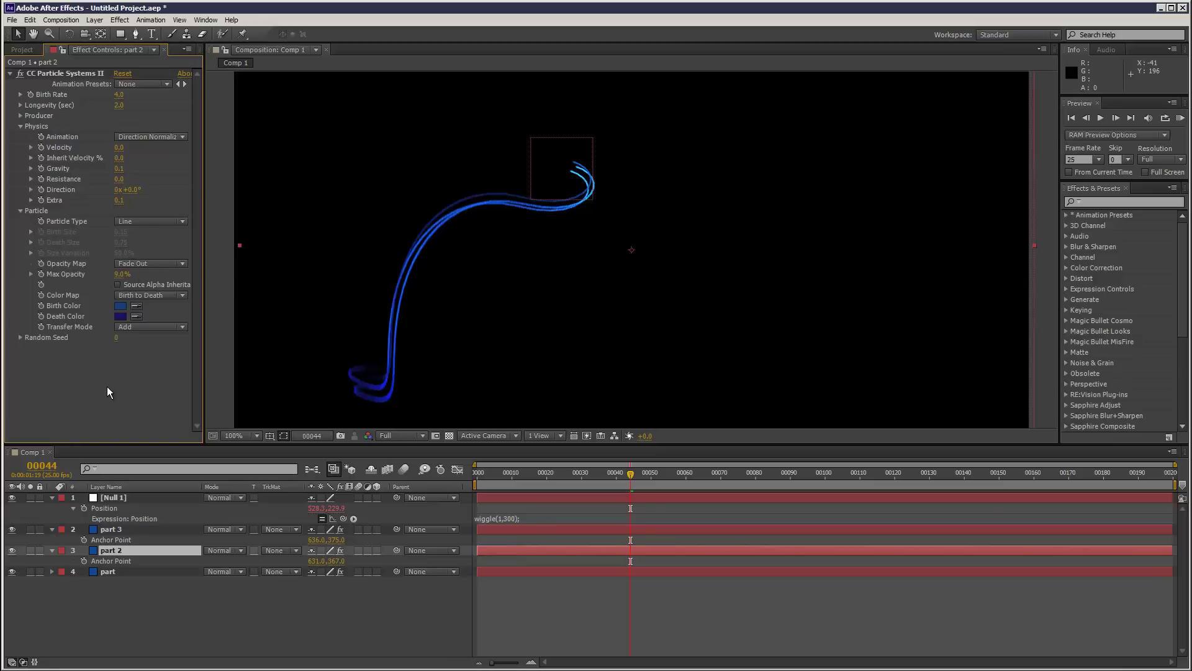
left_click(103, 530)
key("ctrl+d")
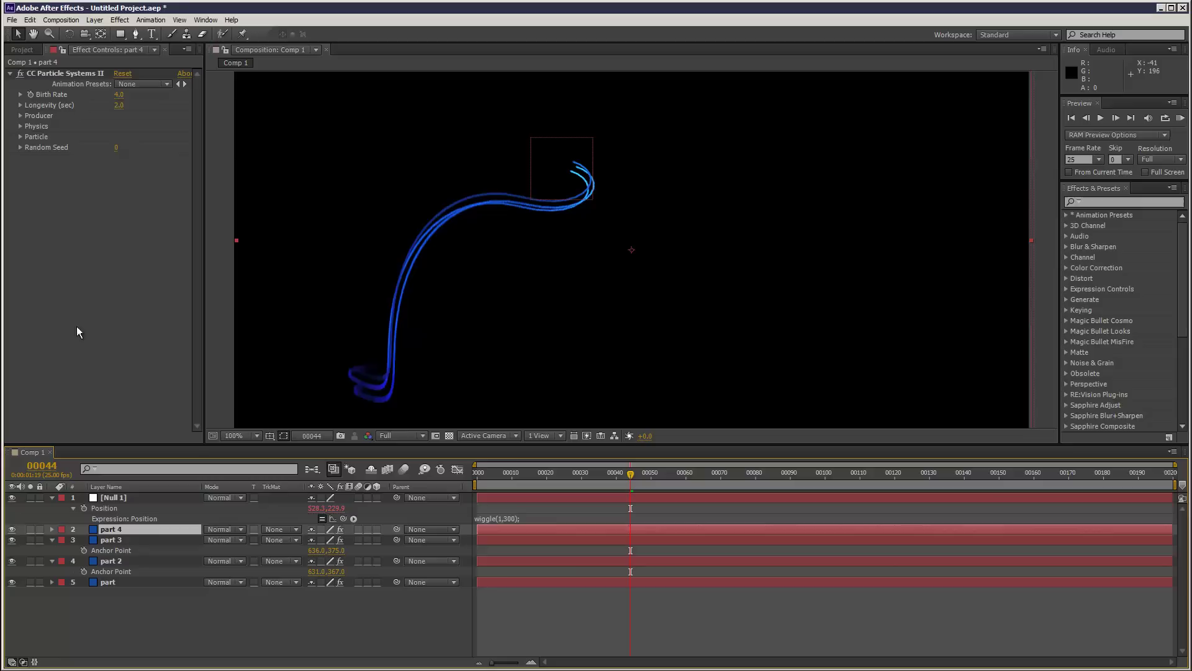
- Offset part 4's anchor to 540.0, 375.0 and set part 4, part 3, part 2 and part to Add mode
key("a")
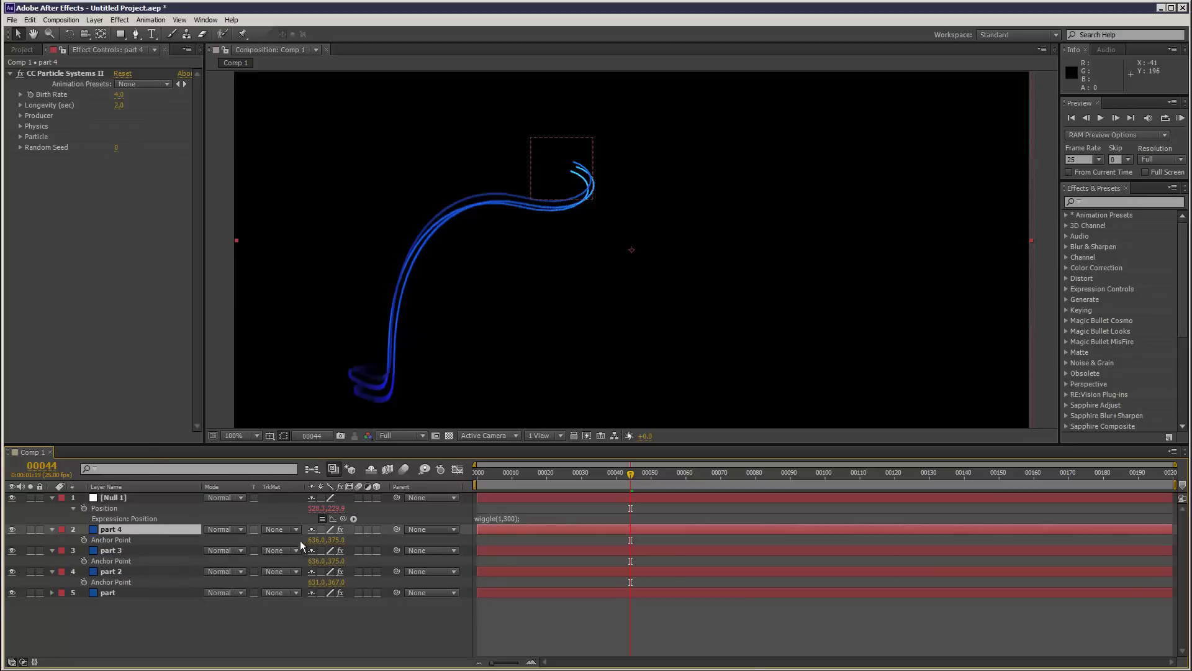
left_click_drag(309, 540, 315, 542)
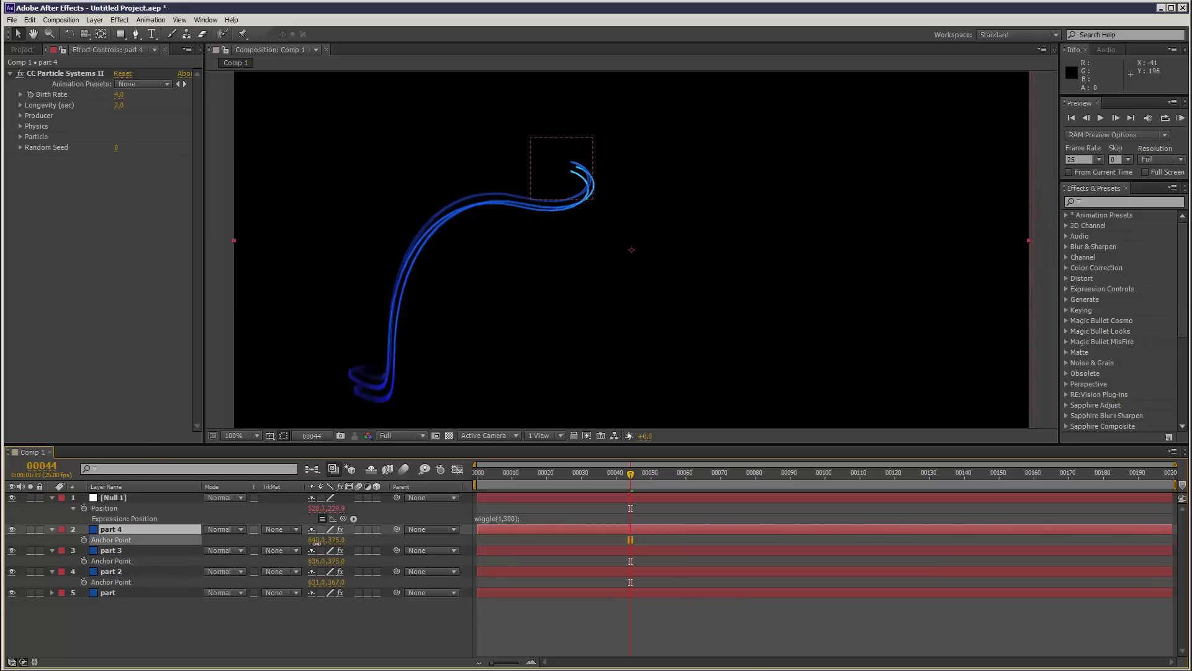
left_click(231, 529)
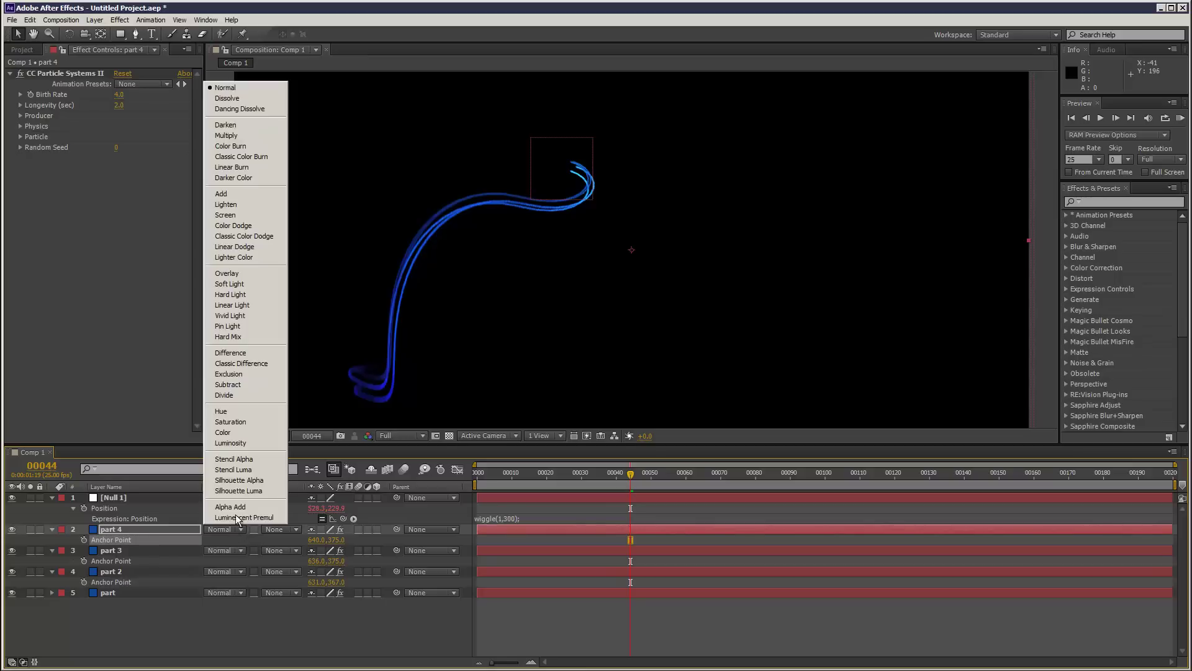
left_click(237, 191)
left_click(234, 551)
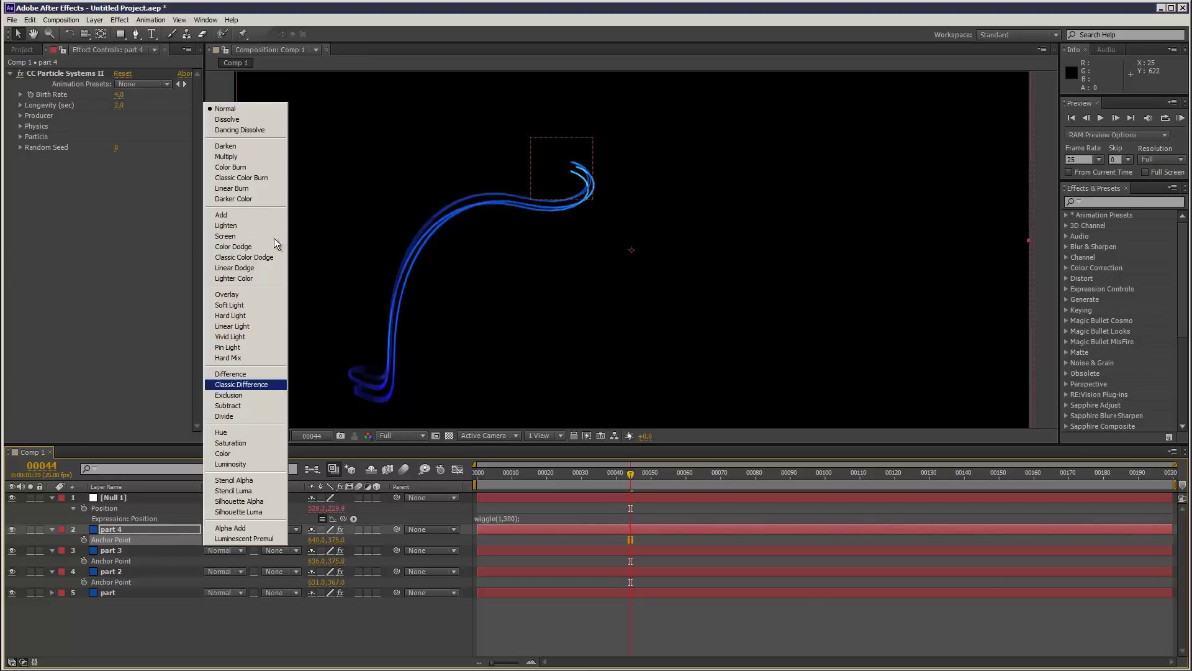
left_click(264, 212)
left_click(219, 572)
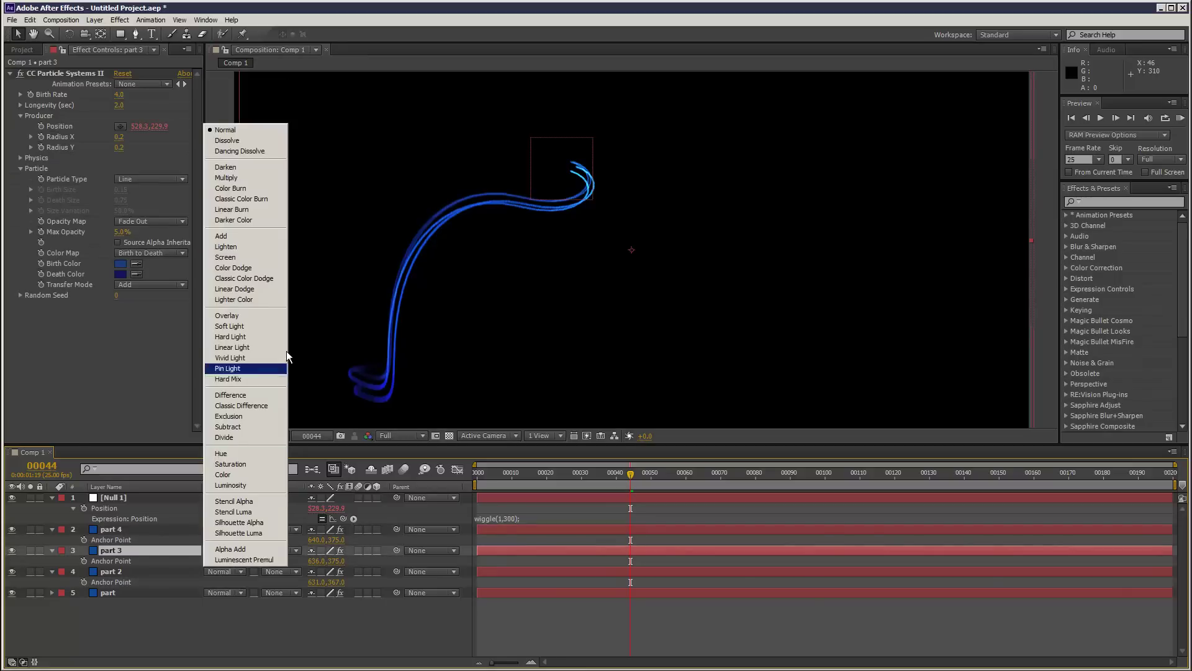
left_click(248, 232)
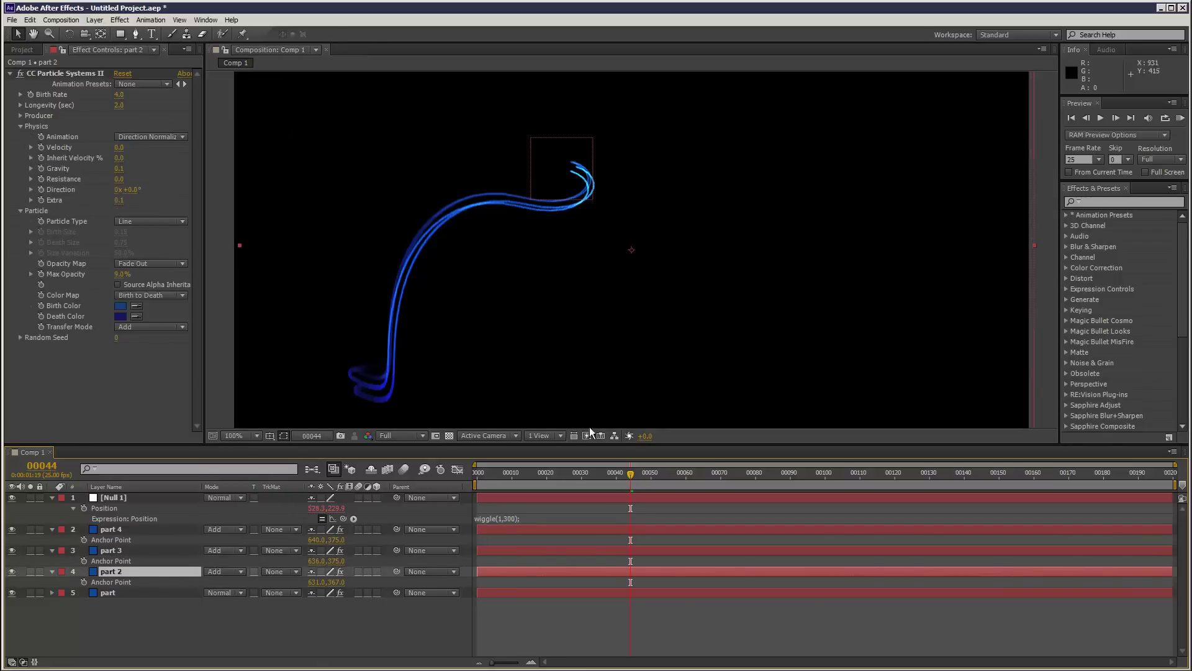
left_click(235, 590)
left_click(260, 257)
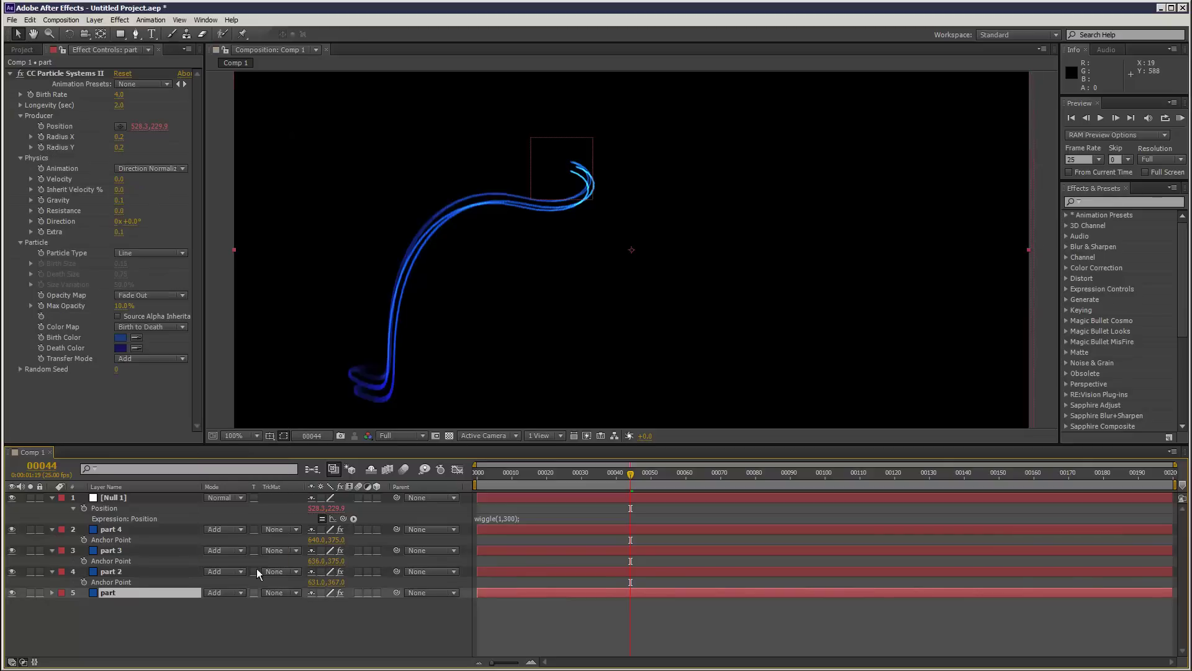
left_click(1182, 119)
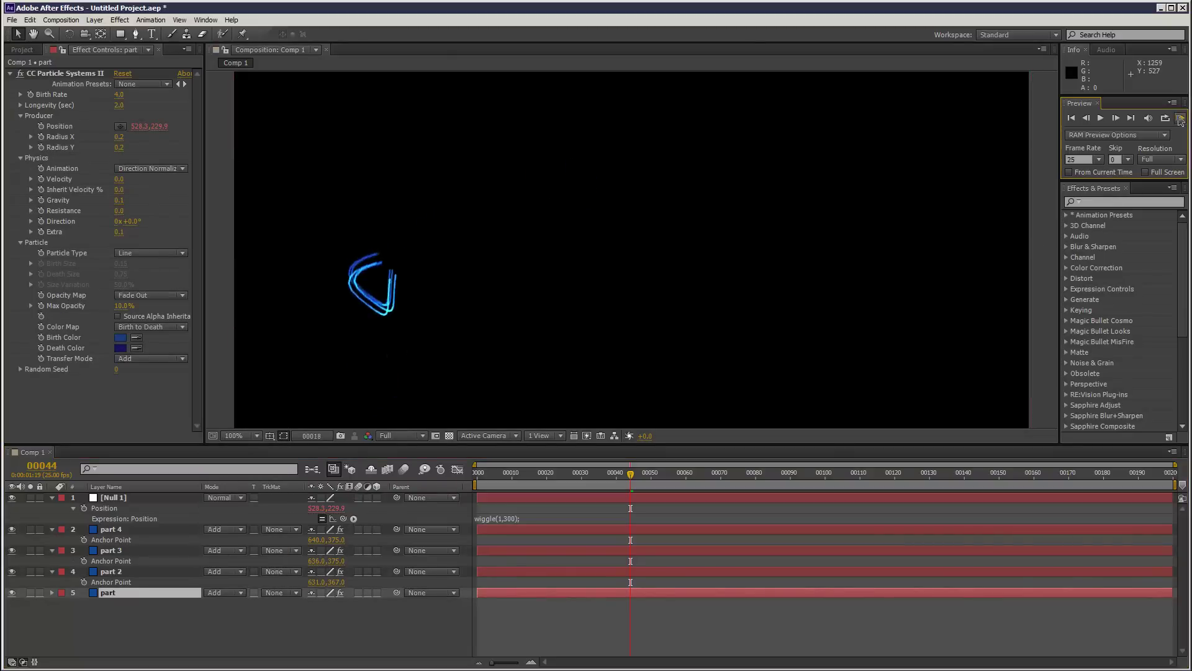